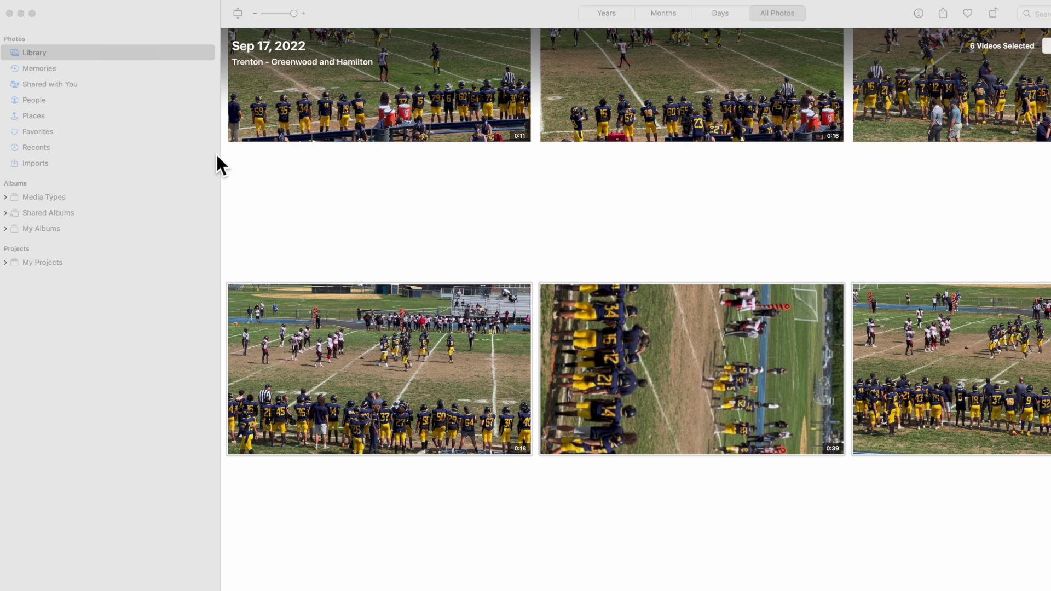
# Drag the toolbar zoom slider left to shrink thumbnails so more football clips fit.
pyautogui.click(130, 198)
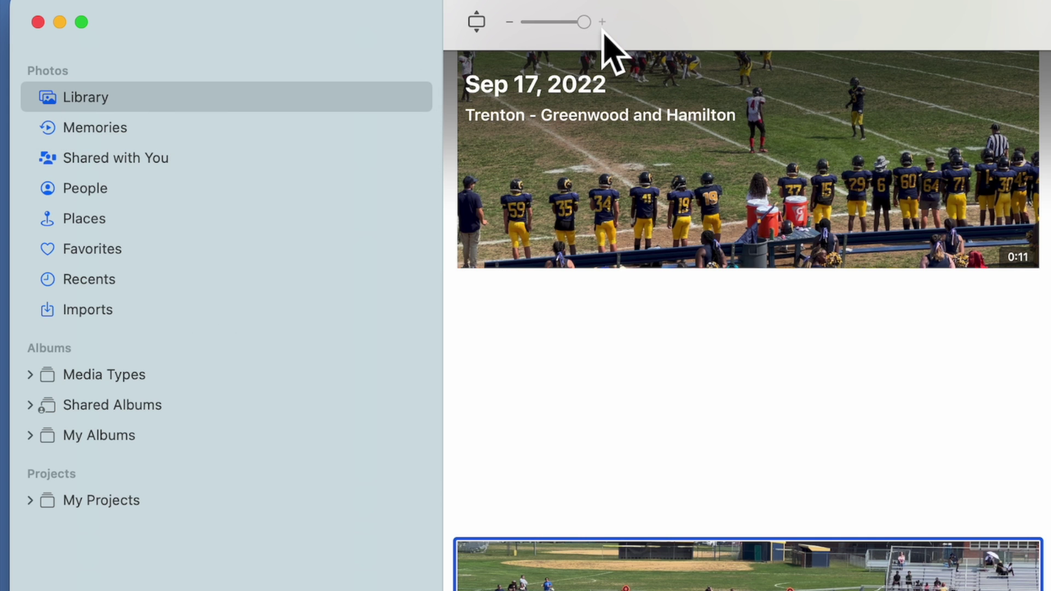
pyautogui.moveTo(596, 31)
pyautogui.mouseDown()
pyautogui.moveTo(578, 42)
pyautogui.moveTo(554, 28)
pyautogui.moveTo(591, 33)
pyautogui.mouseUp()
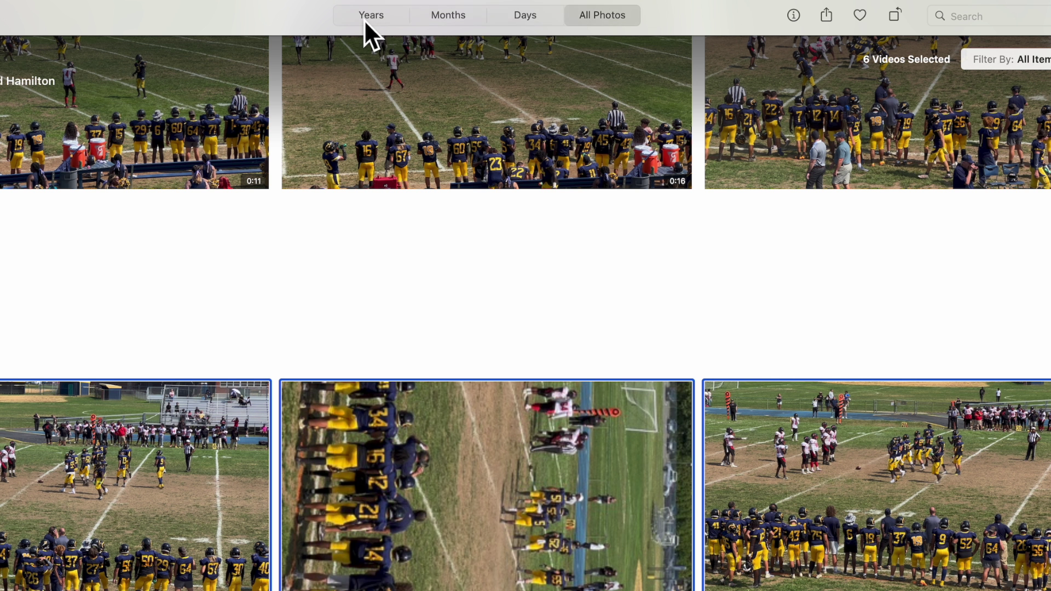
pyautogui.click(364, 16)
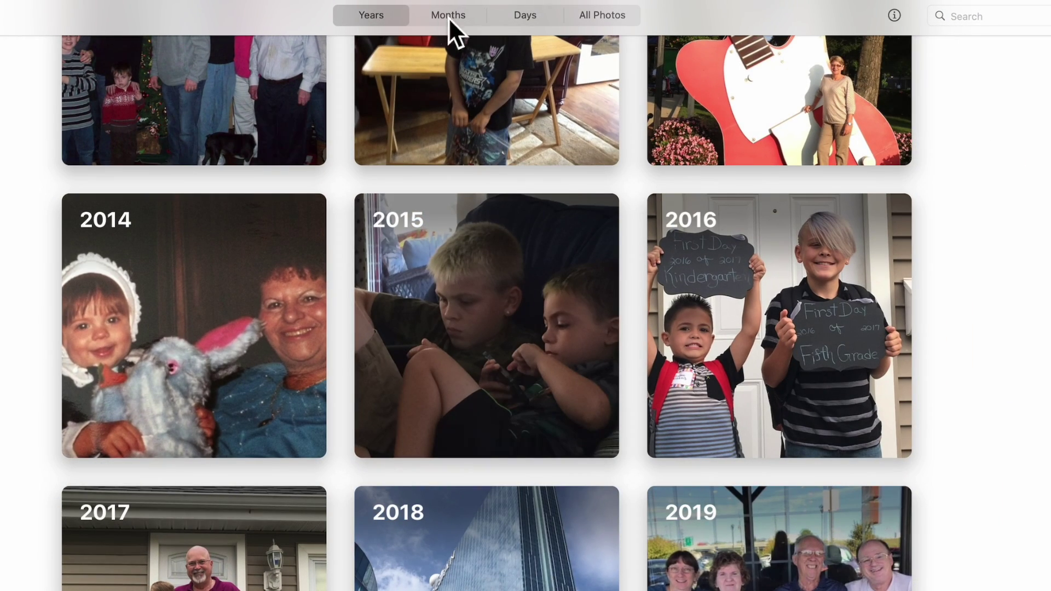
pyautogui.click(462, 17)
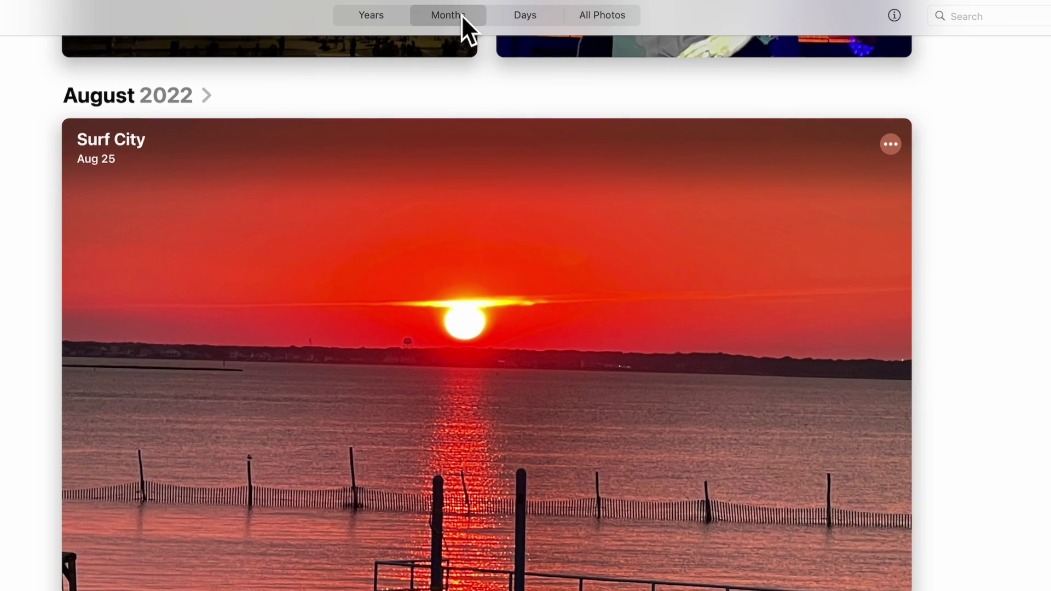
pyautogui.click(529, 20)
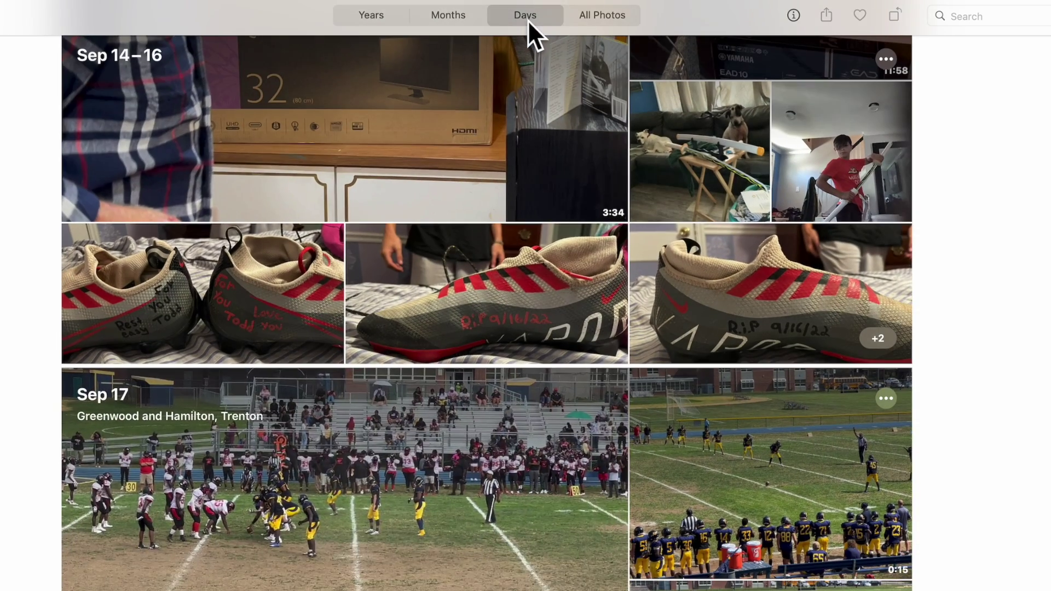
pyautogui.click(607, 18)
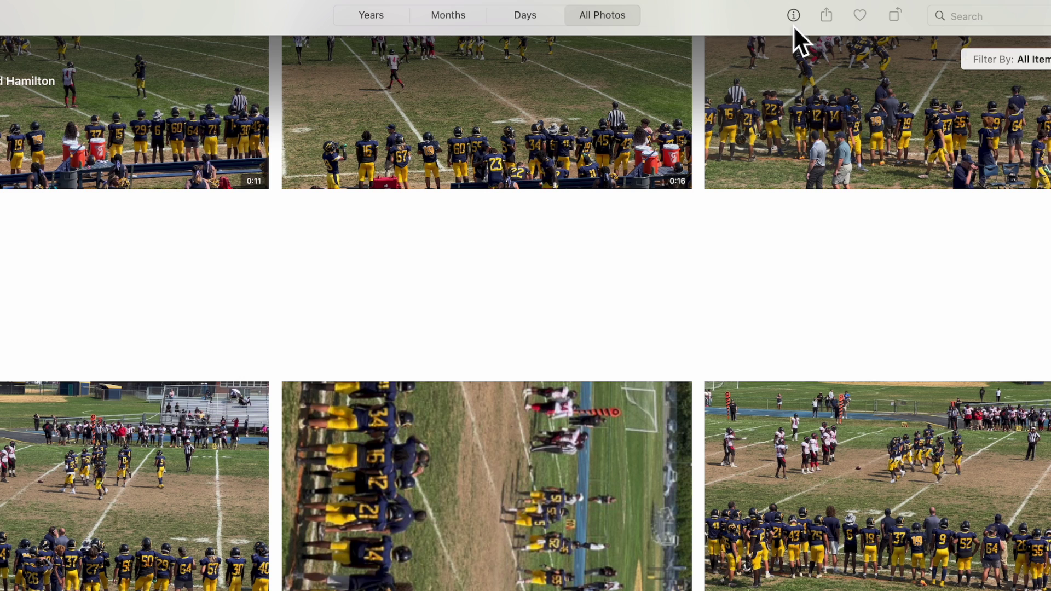
# Select the sideways 0:39 football video, view its Info details, and check Share destinations without sharing.
pyautogui.click(441, 510)
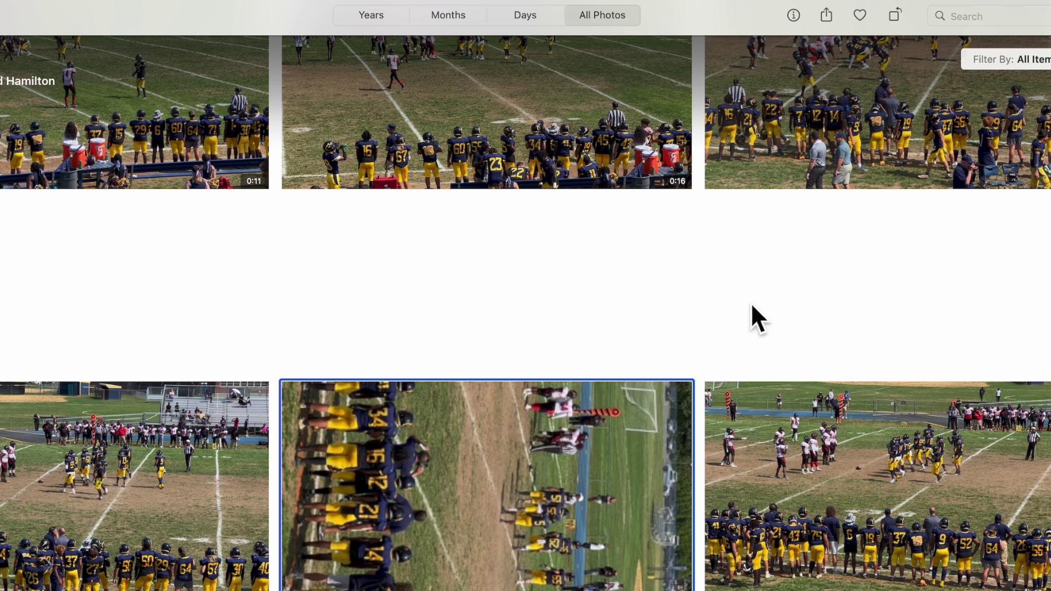
pyautogui.click(794, 16)
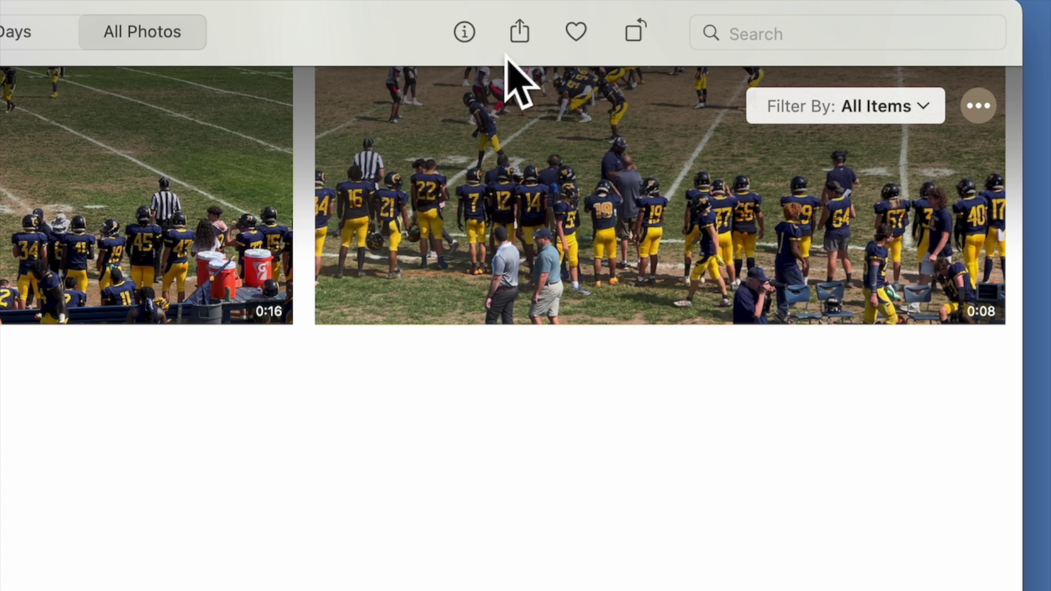
pyautogui.click(520, 33)
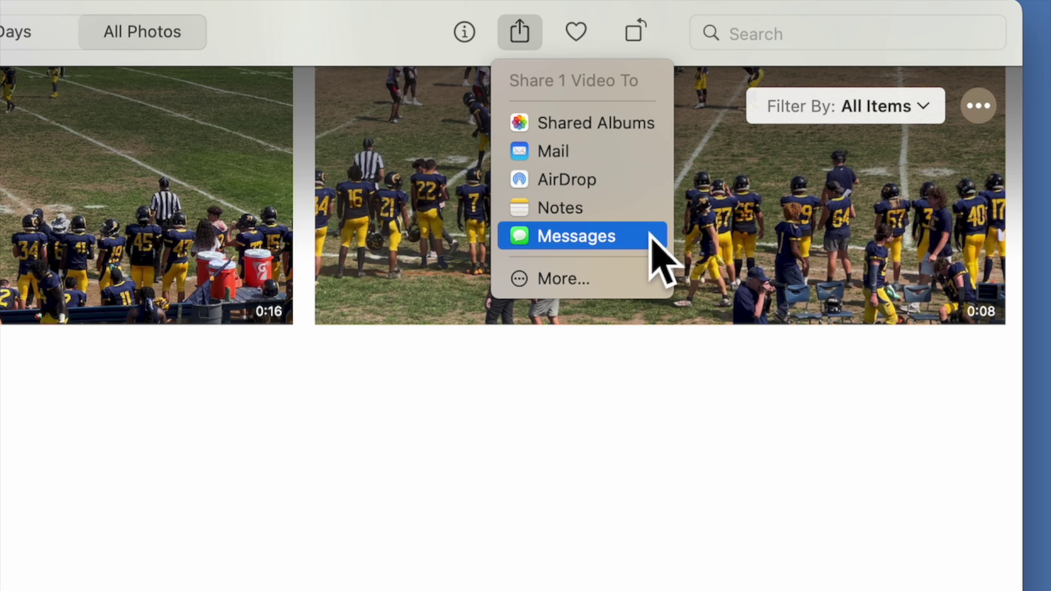
pyautogui.click(627, 400)
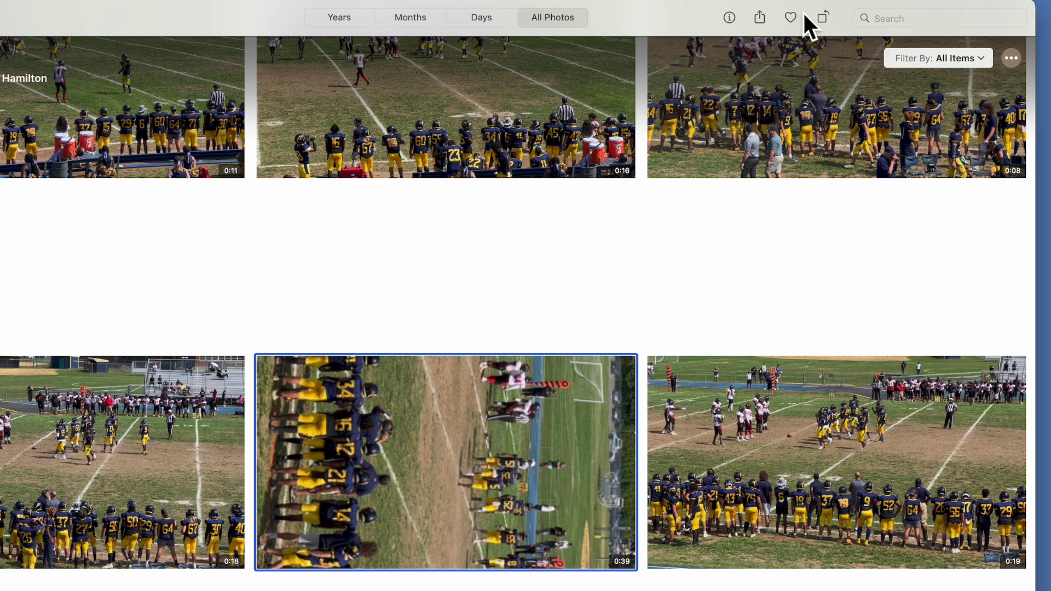
# Favourite the 0:39 video and rotate it four quarter turns until the field is upright.
pyautogui.click(791, 18)
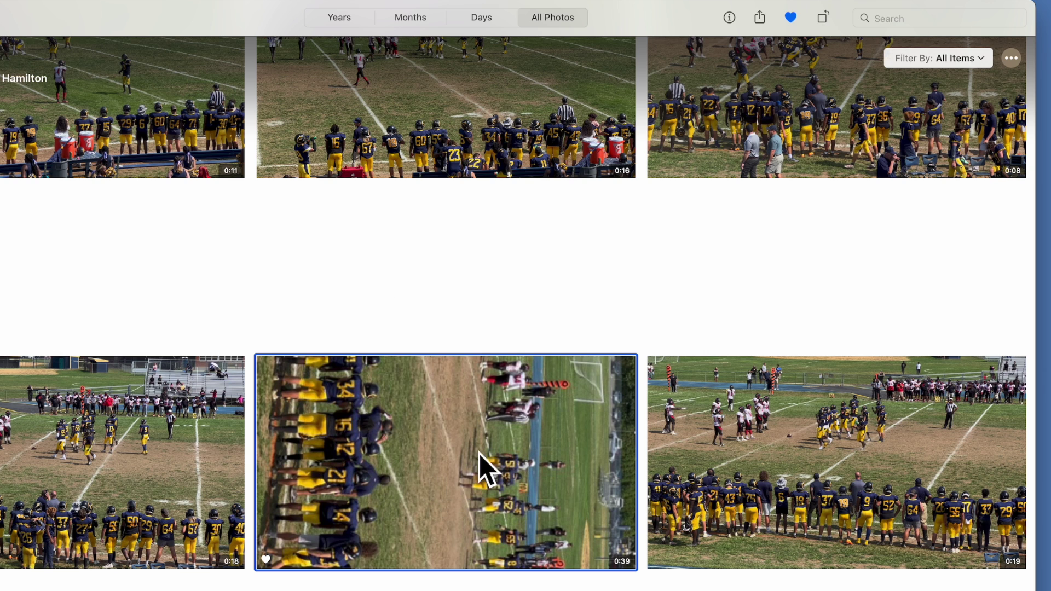
pyautogui.click(822, 16)
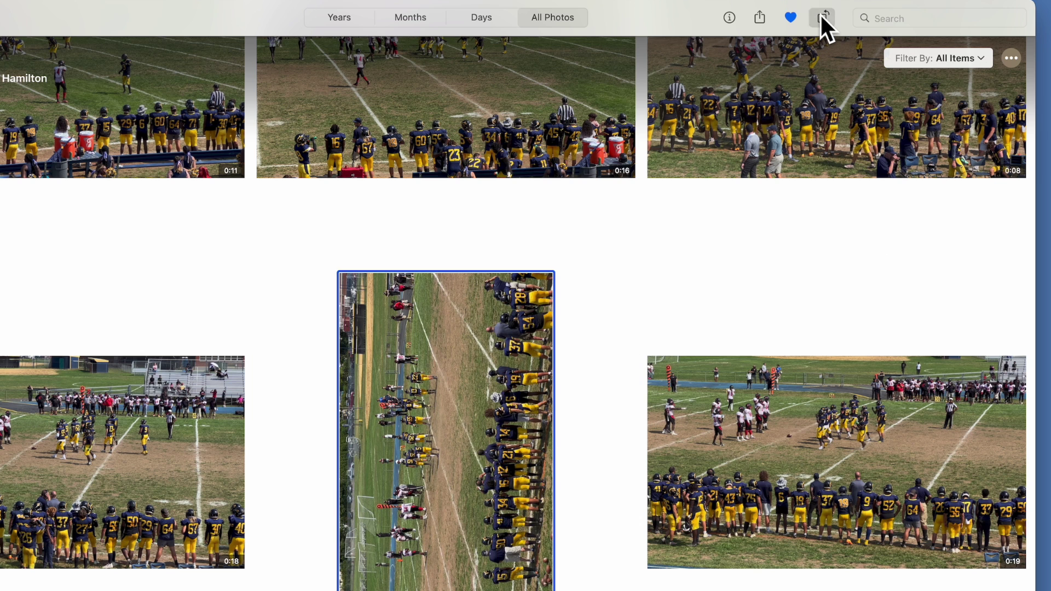
pyautogui.click(822, 17)
pyautogui.click(822, 17)
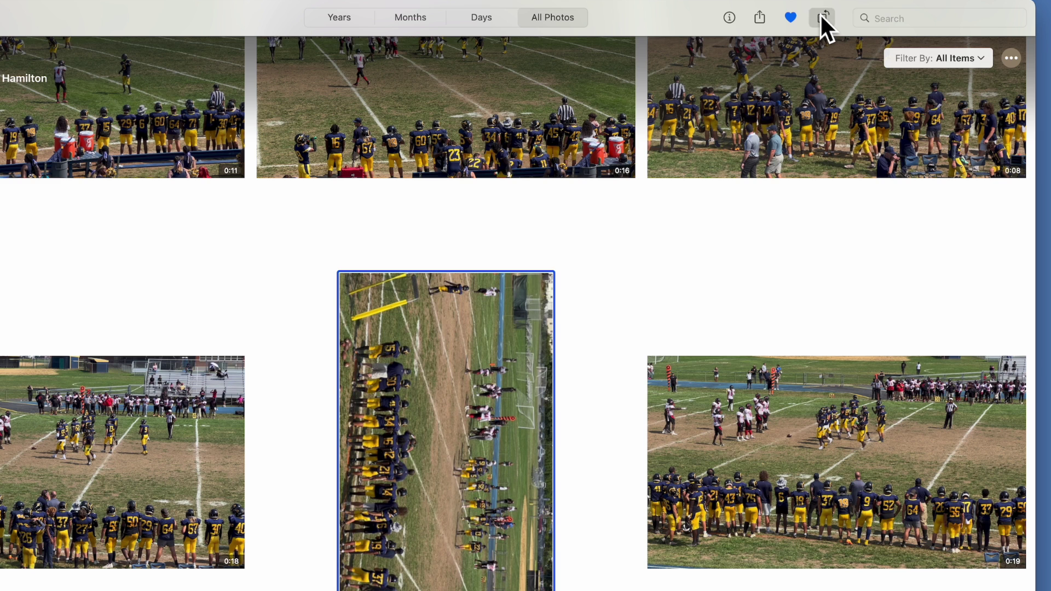
pyautogui.click(821, 16)
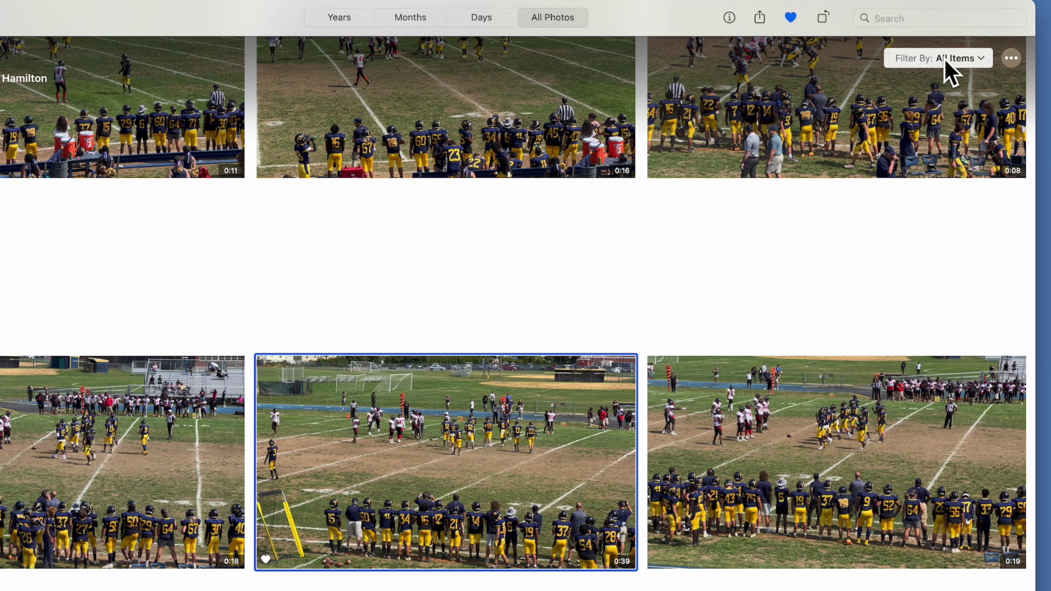
pyautogui.click(988, 62)
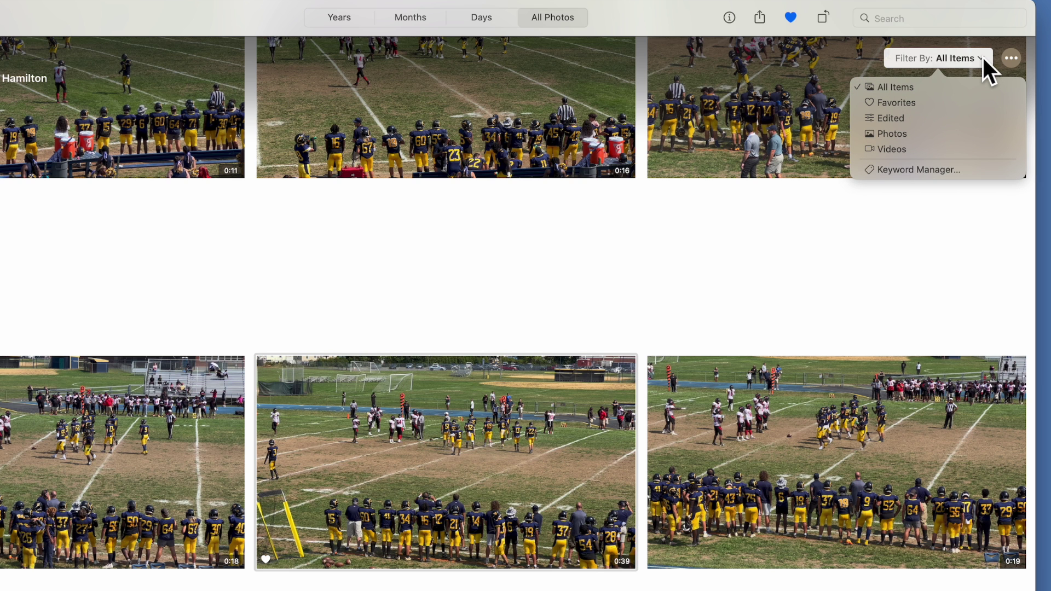
pyautogui.click(939, 104)
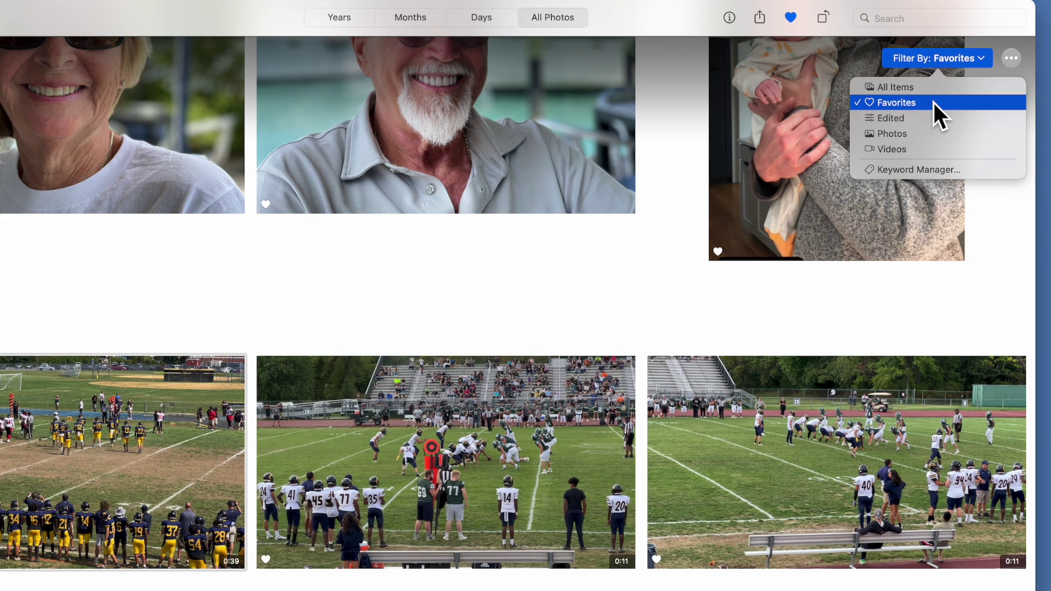
pyautogui.click(939, 118)
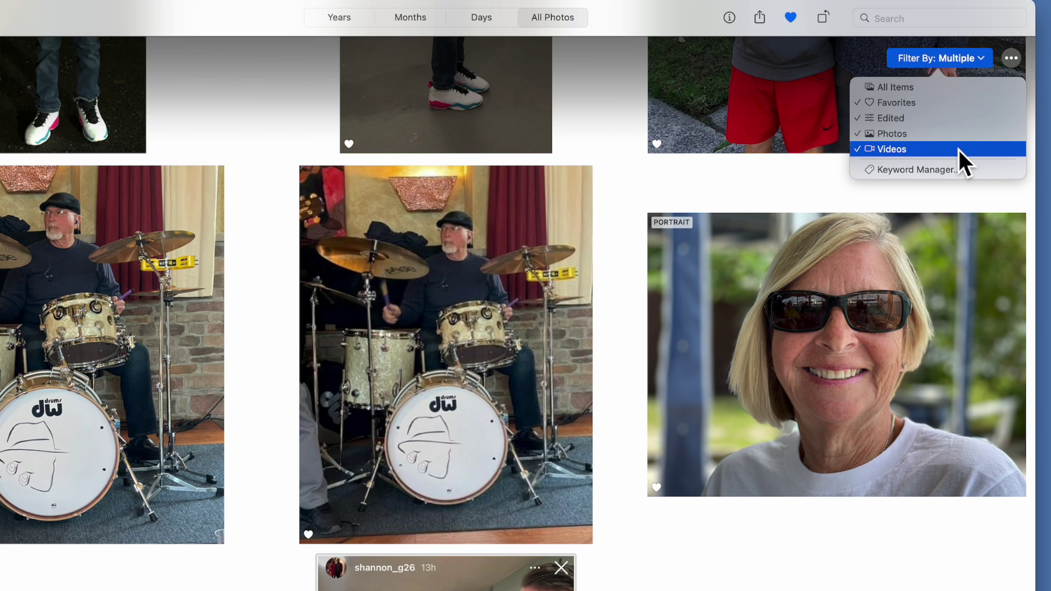
pyautogui.click(984, 57)
pyautogui.click(984, 57)
pyautogui.click(924, 90)
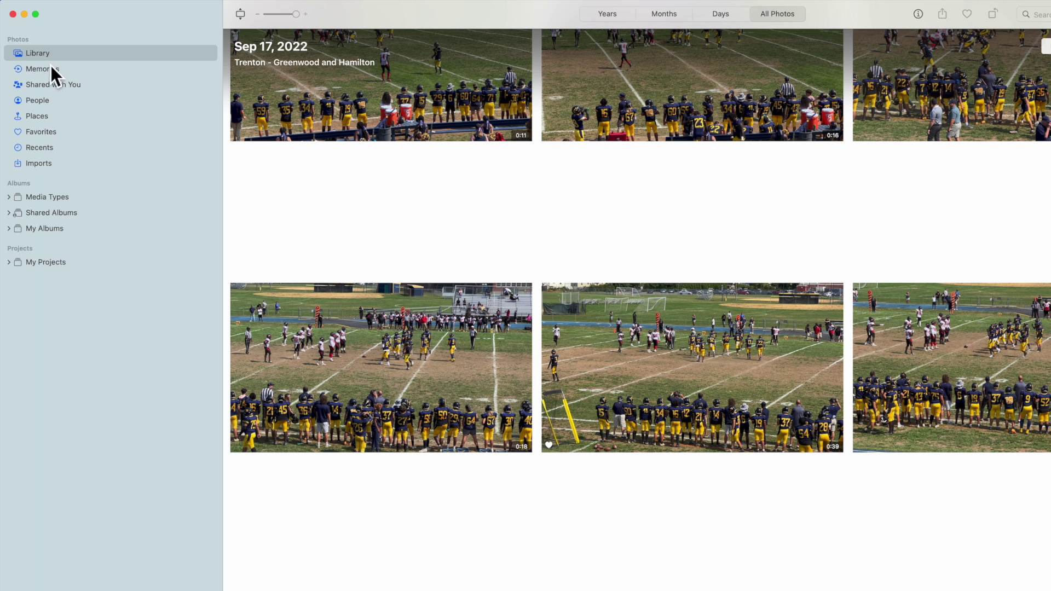
# Browse the Memories cards, then switch to Shared with You and its three sneaker photos.
pyautogui.click(63, 90)
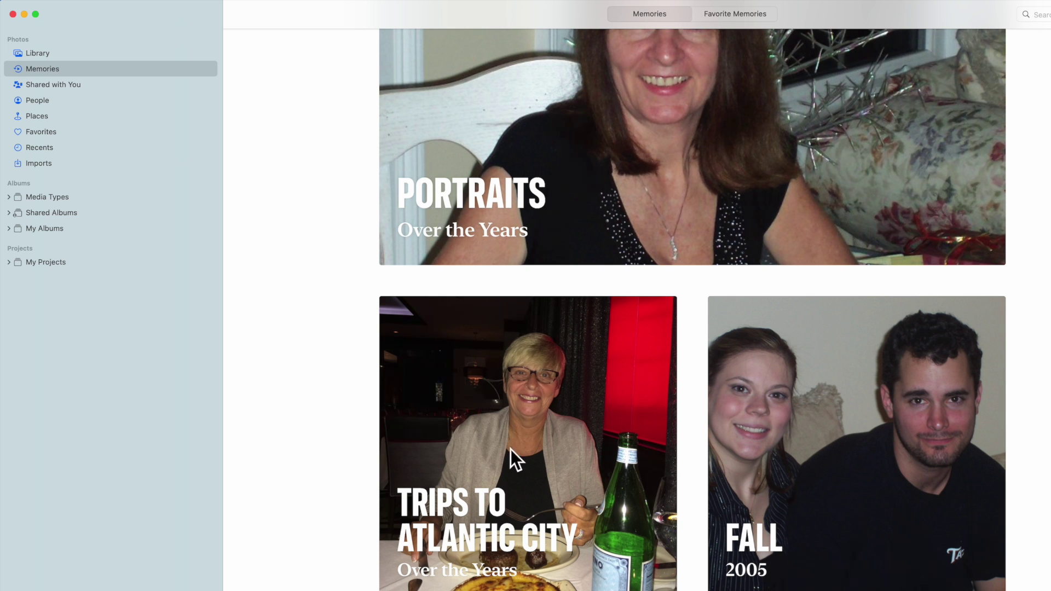
pyautogui.scroll(-15, 508, 467)
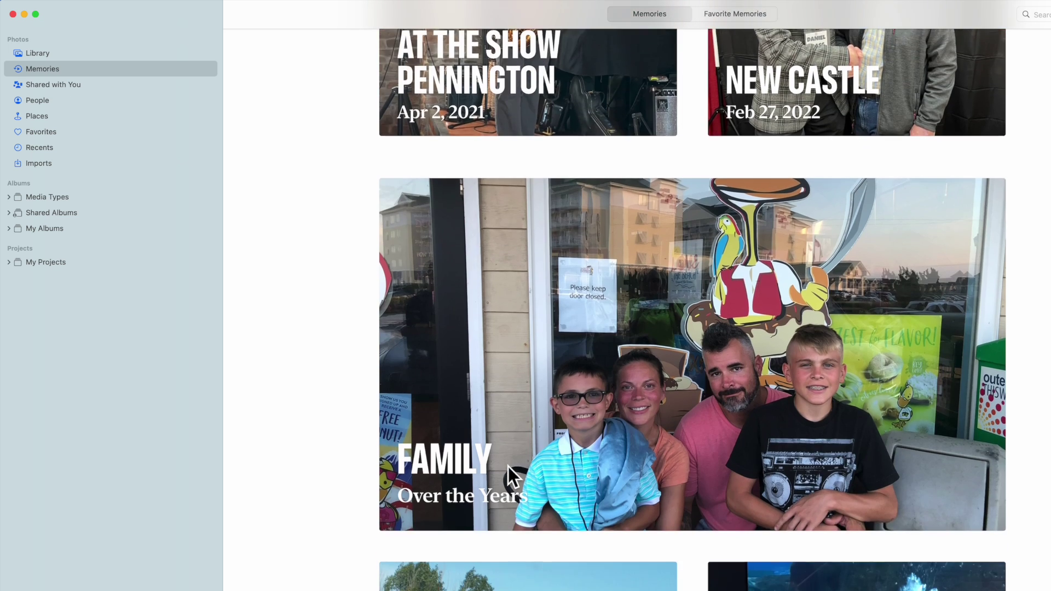
pyautogui.scroll(-5, 508, 467)
pyautogui.scroll(-10, 508, 467)
pyautogui.scroll(-10, 508, 466)
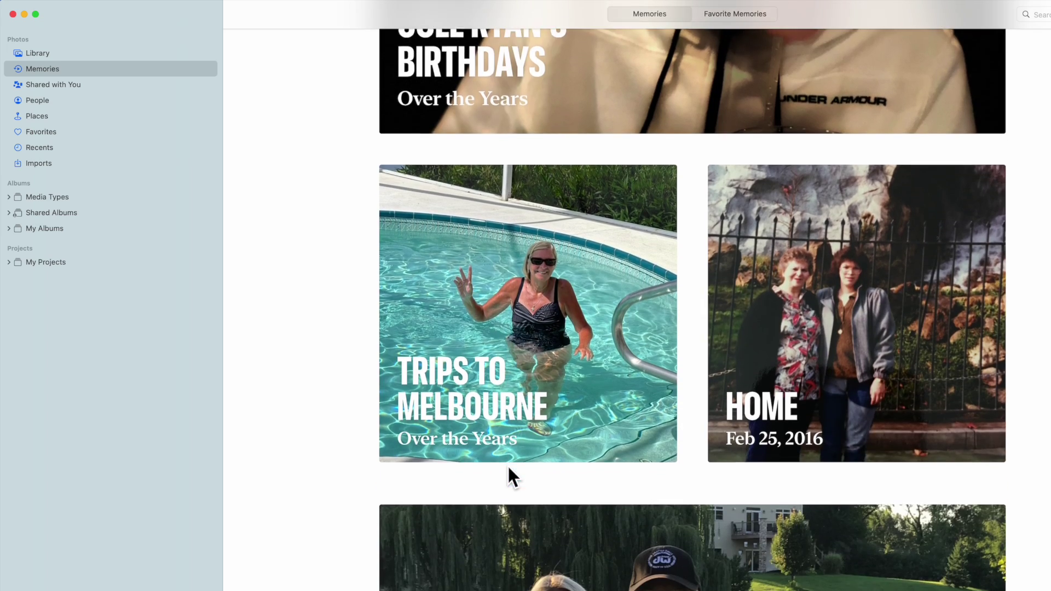
pyautogui.scroll(-5, 508, 466)
pyautogui.scroll(20, 508, 466)
pyautogui.scroll(10, 509, 466)
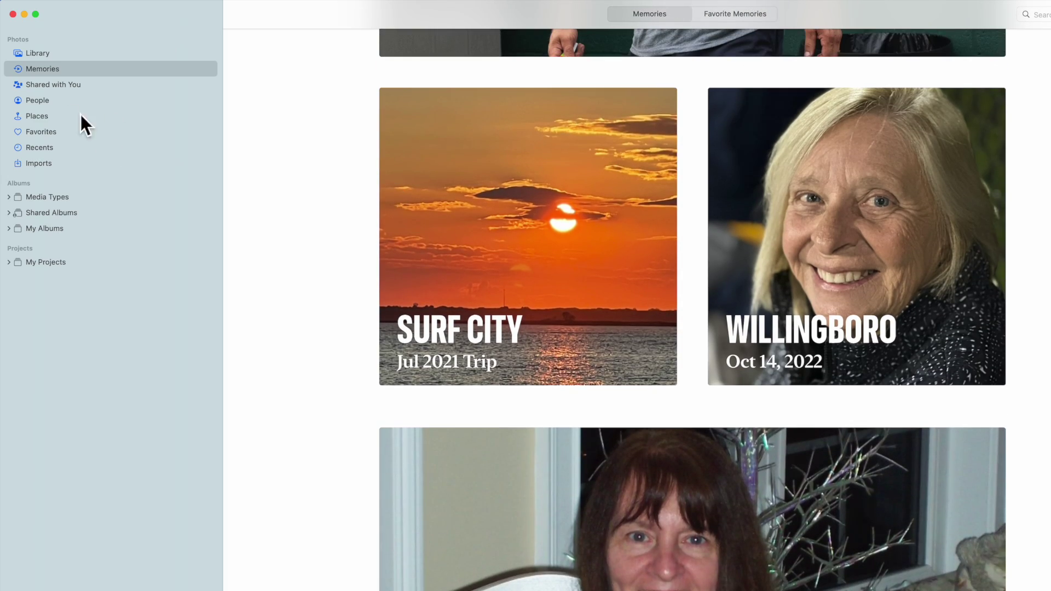
pyautogui.click(51, 90)
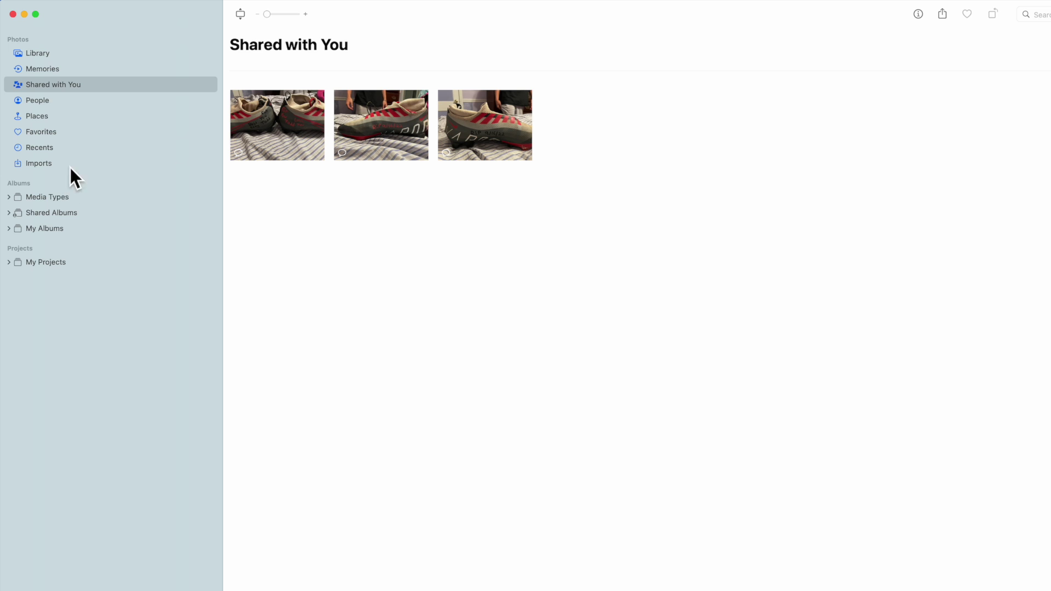
# Look at the People section, then switch to the Places map of photo locations.
pyautogui.click(38, 101)
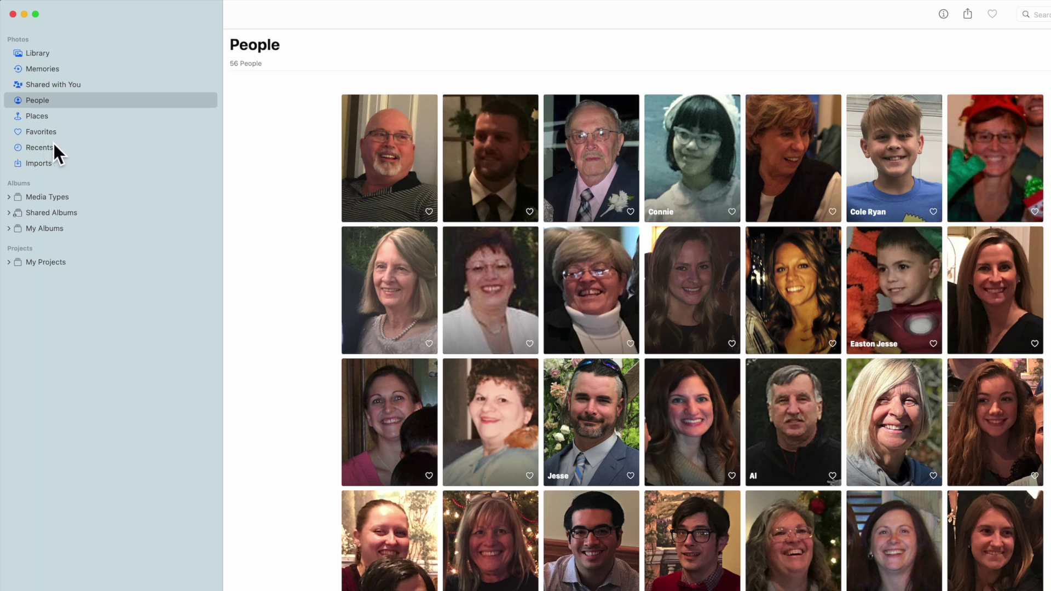
pyautogui.click(36, 122)
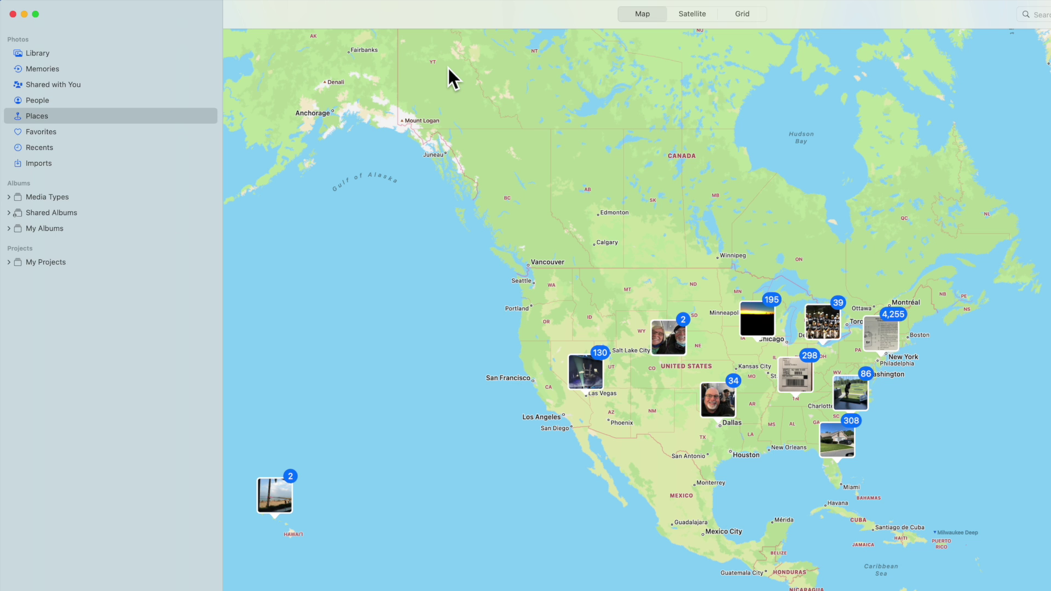
# Glance at Favorites, then open Recents with its 8,721 photos and 806 videos.
pyautogui.click(49, 135)
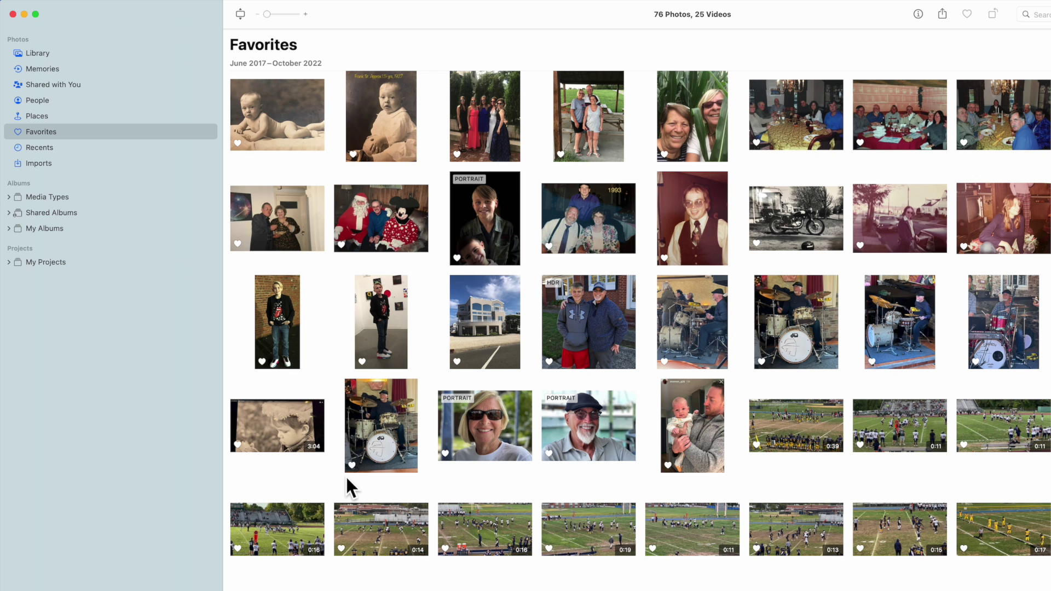
pyautogui.click(43, 154)
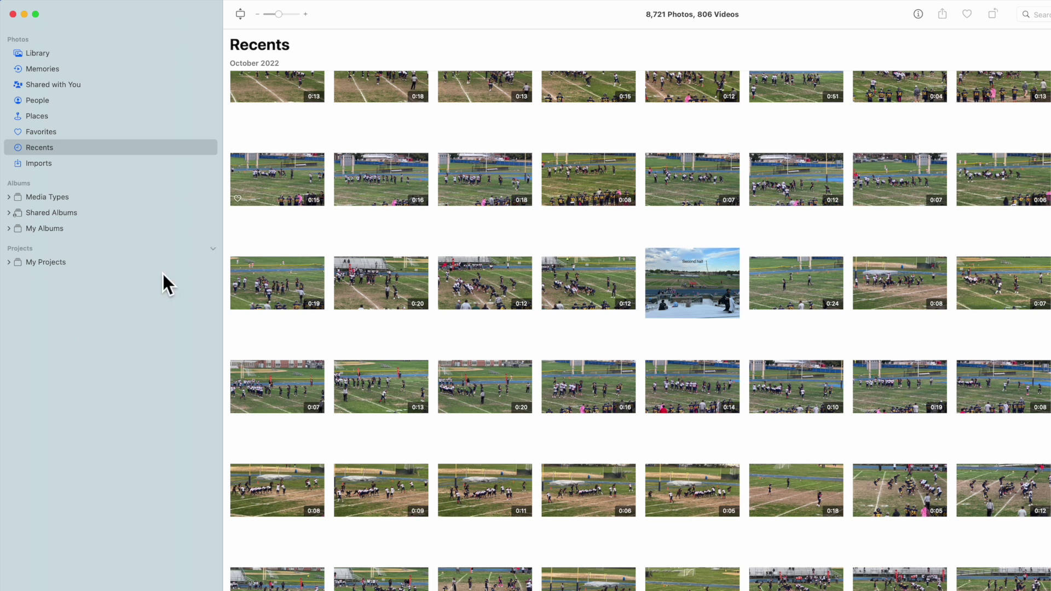
# Switch to Imports to see items grouped by import date, June 15 to September 8, 2022.
pyautogui.click(53, 166)
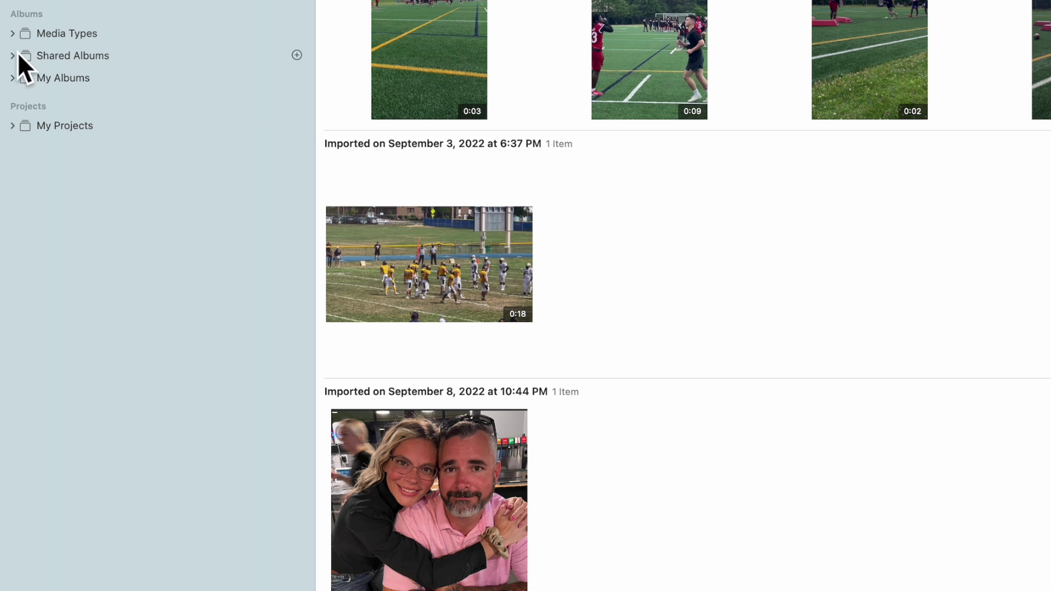
# Expand Media Types and view Videos, Selfies, Live Photos, Portrait and Panoramas in turn.
pyautogui.click(15, 38)
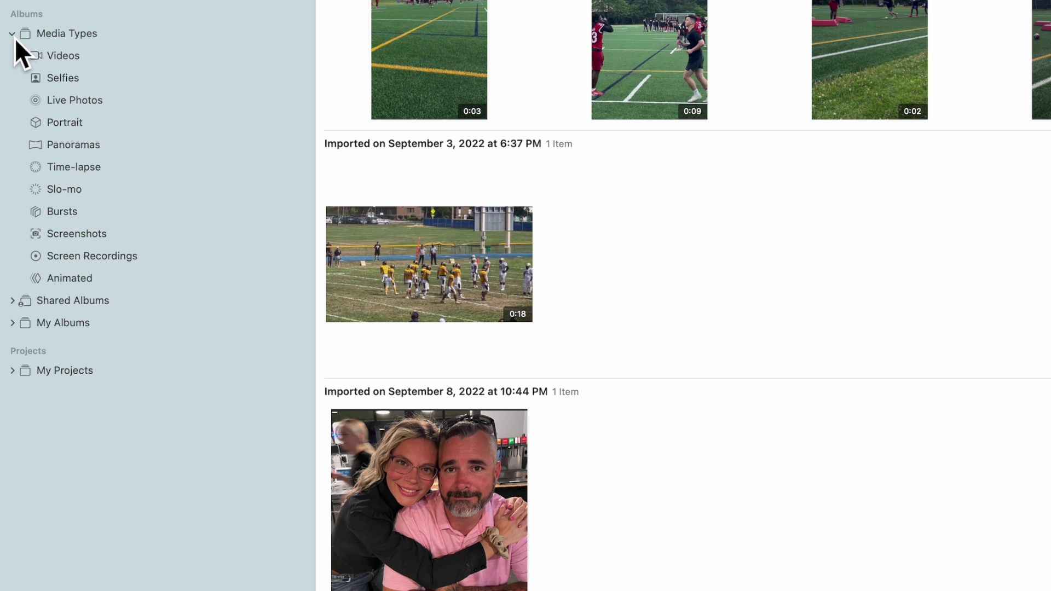
pyautogui.click(77, 58)
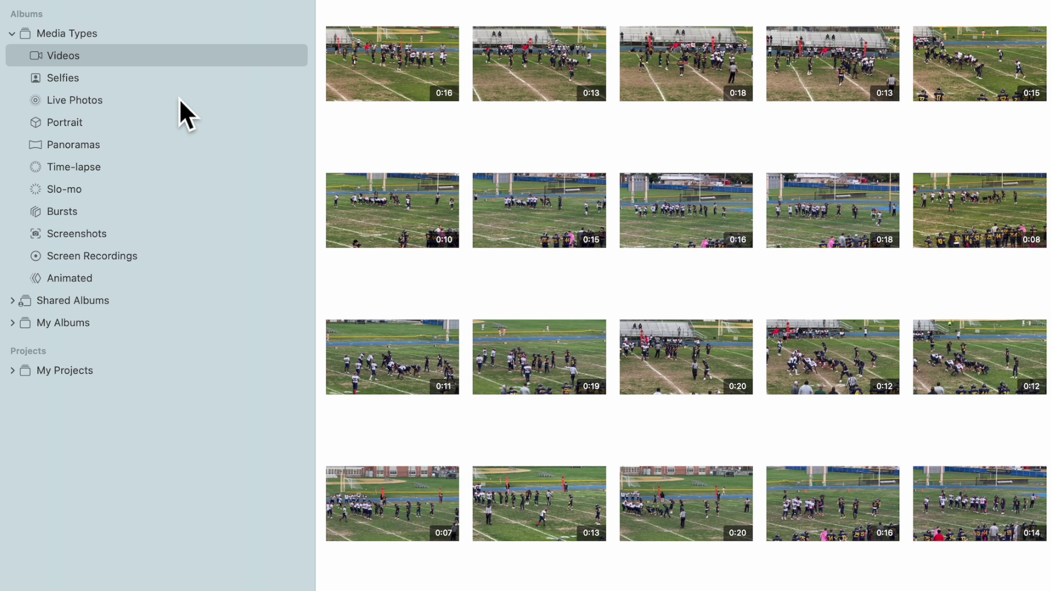
pyautogui.click(132, 85)
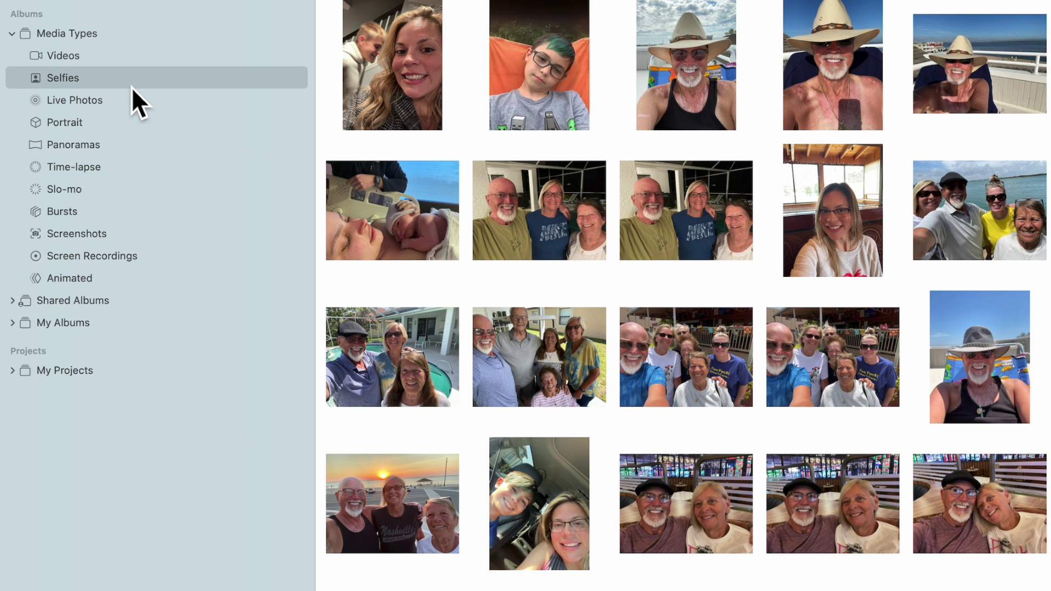
pyautogui.click(139, 106)
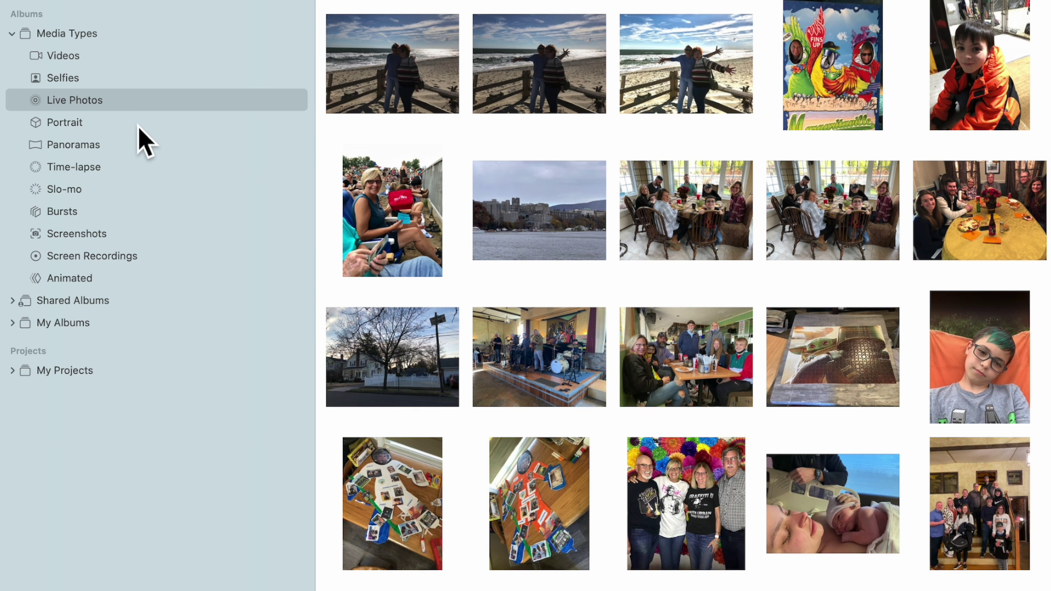
pyautogui.click(139, 123)
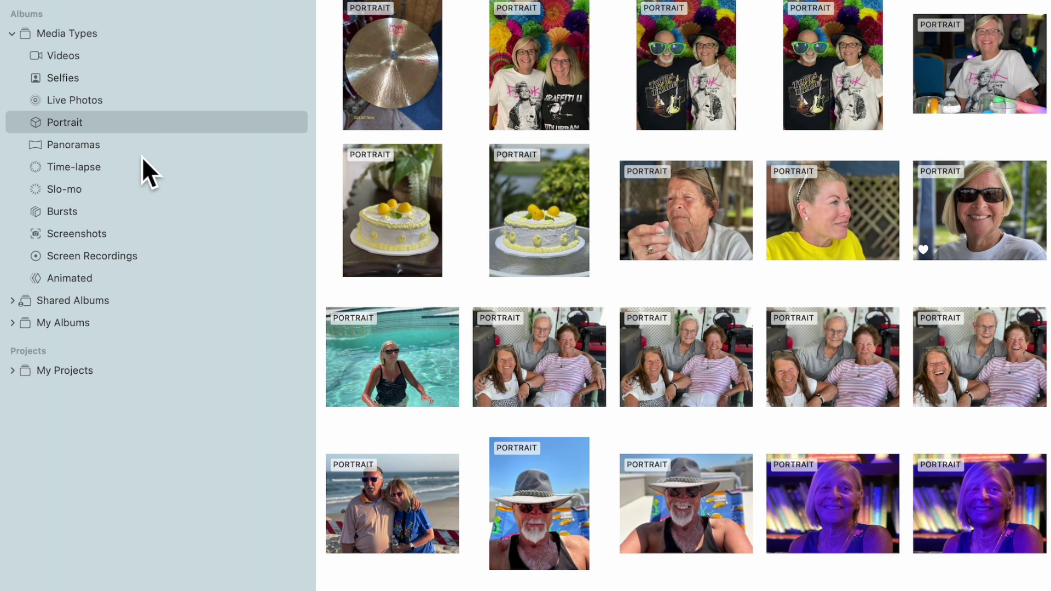
pyautogui.click(136, 144)
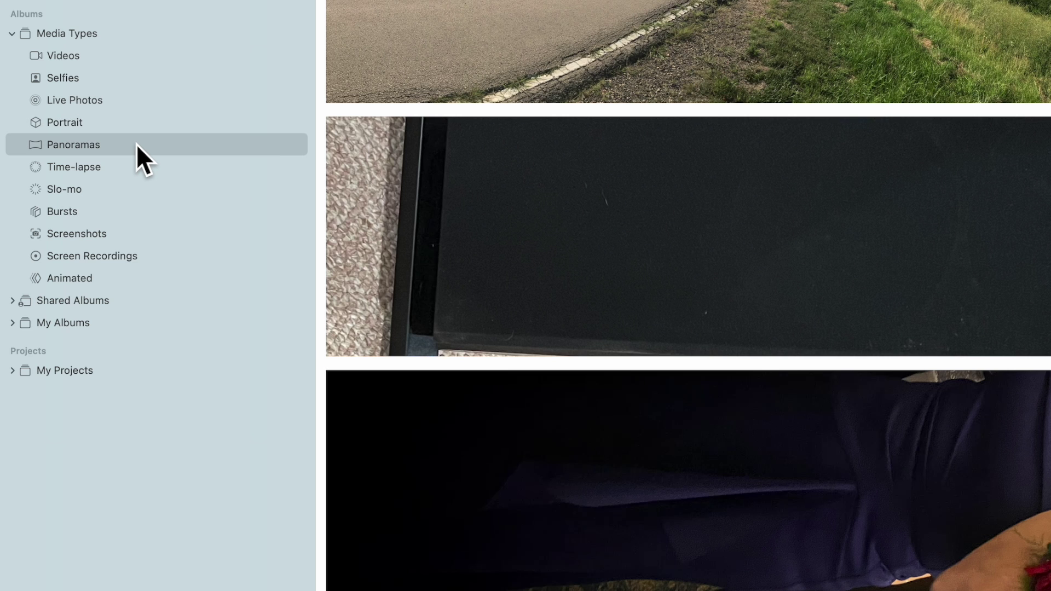
# View Time-lapse, Slo-mo, Bursts, Screenshots, Screen Recordings and Animated media types in turn.
pyautogui.click(146, 170)
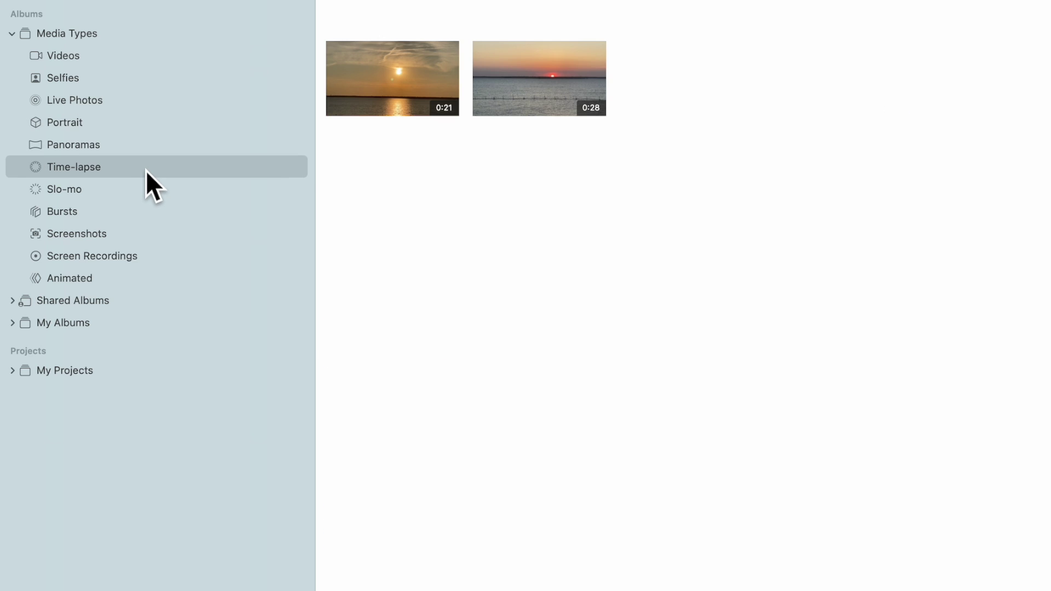
pyautogui.click(149, 192)
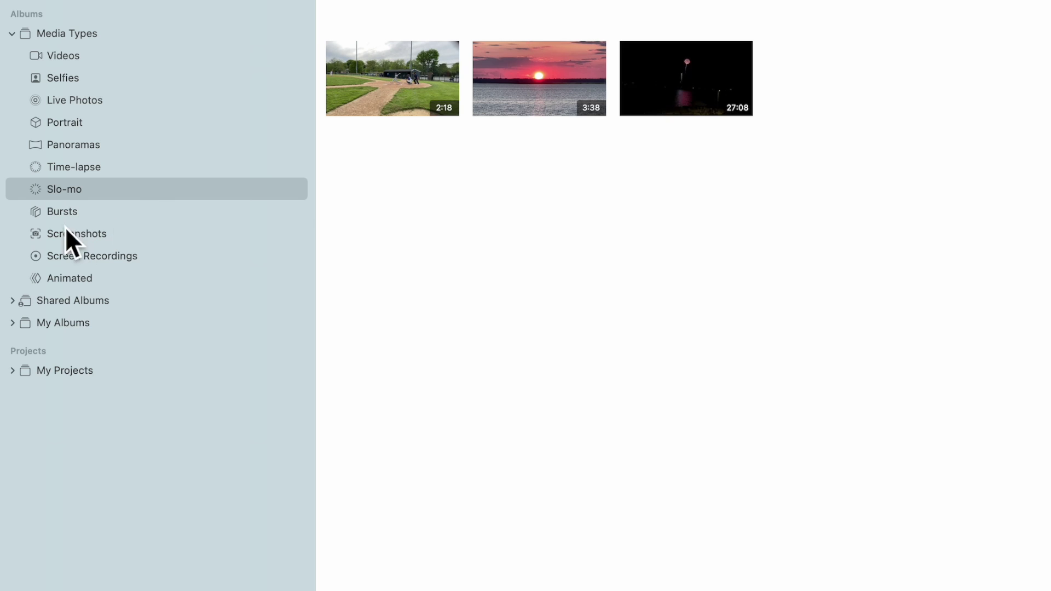
pyautogui.click(117, 210)
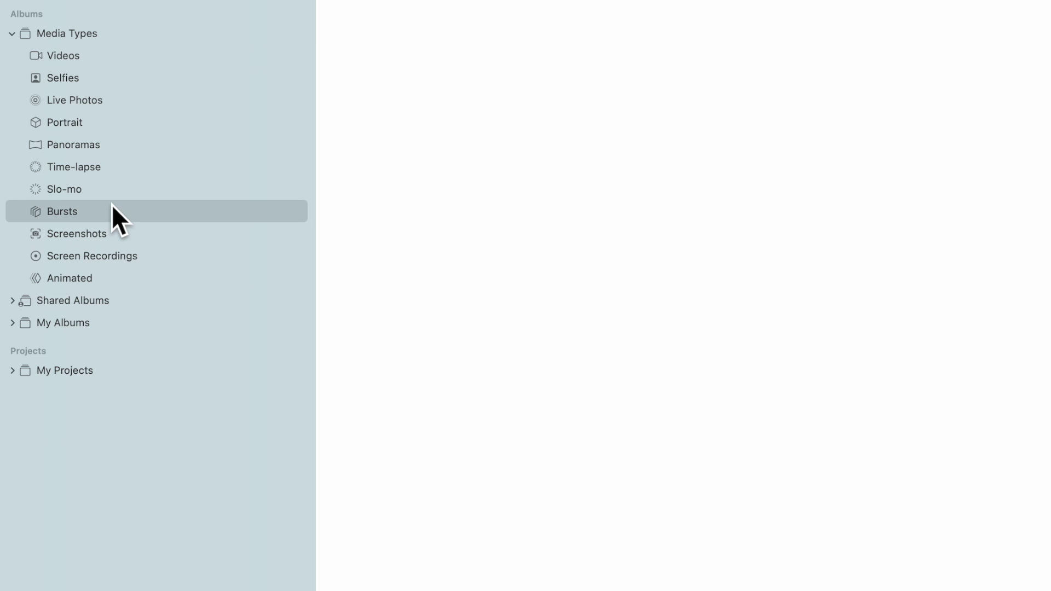
pyautogui.click(105, 238)
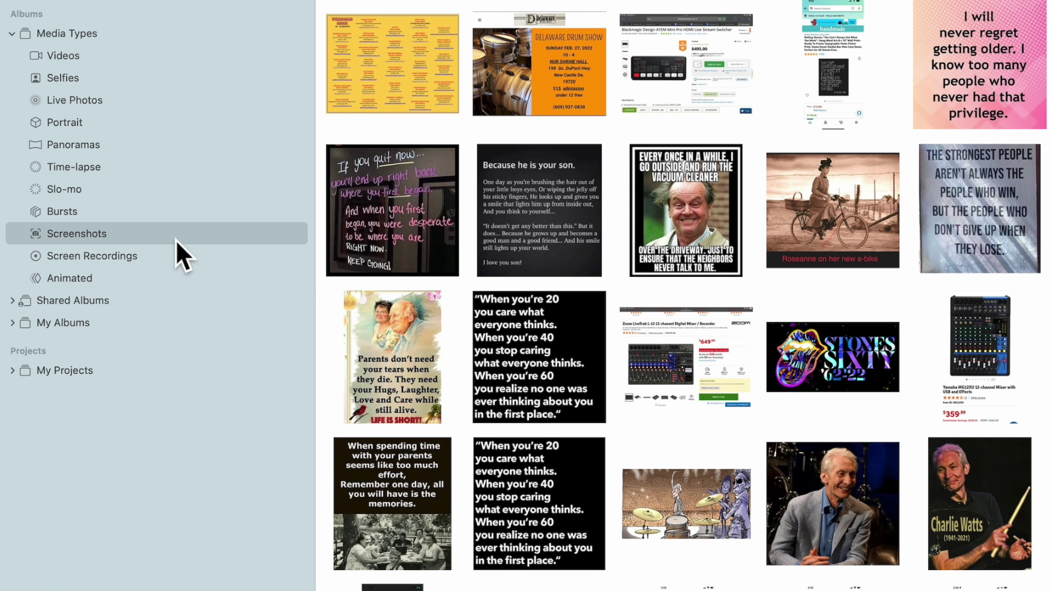
pyautogui.click(148, 259)
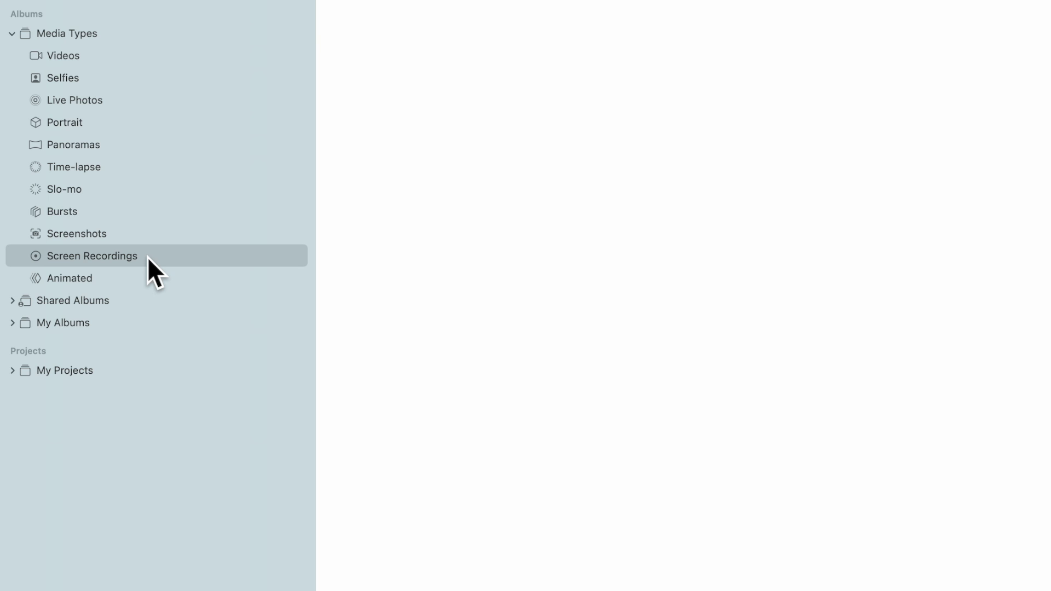
pyautogui.click(102, 279)
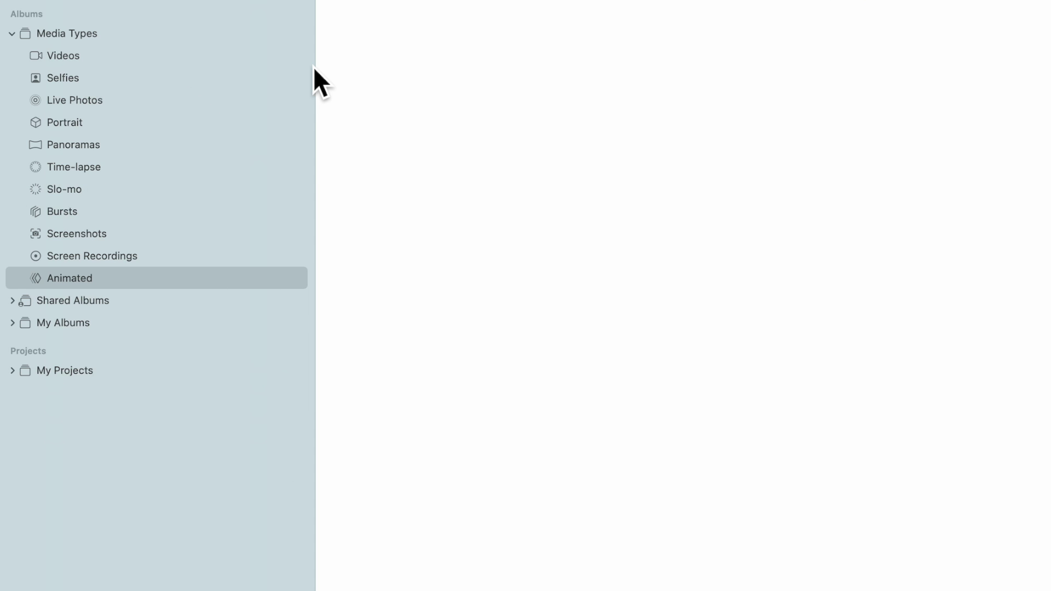
# Collapse Media Types to its overview, expand and collapse Shared Albums, then expand My Albums.
pyautogui.click(14, 35)
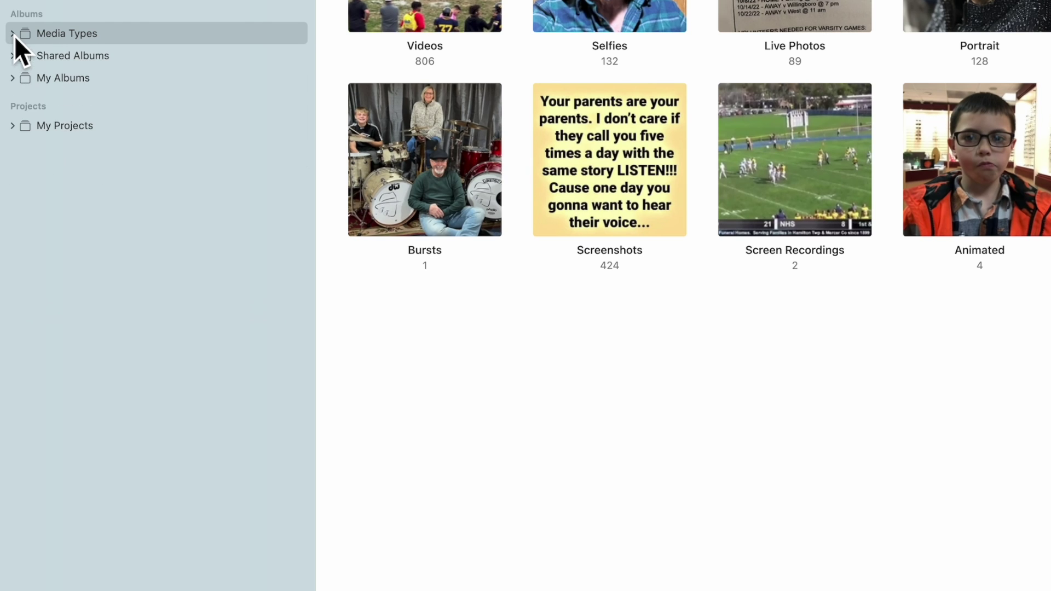
pyautogui.click(13, 56)
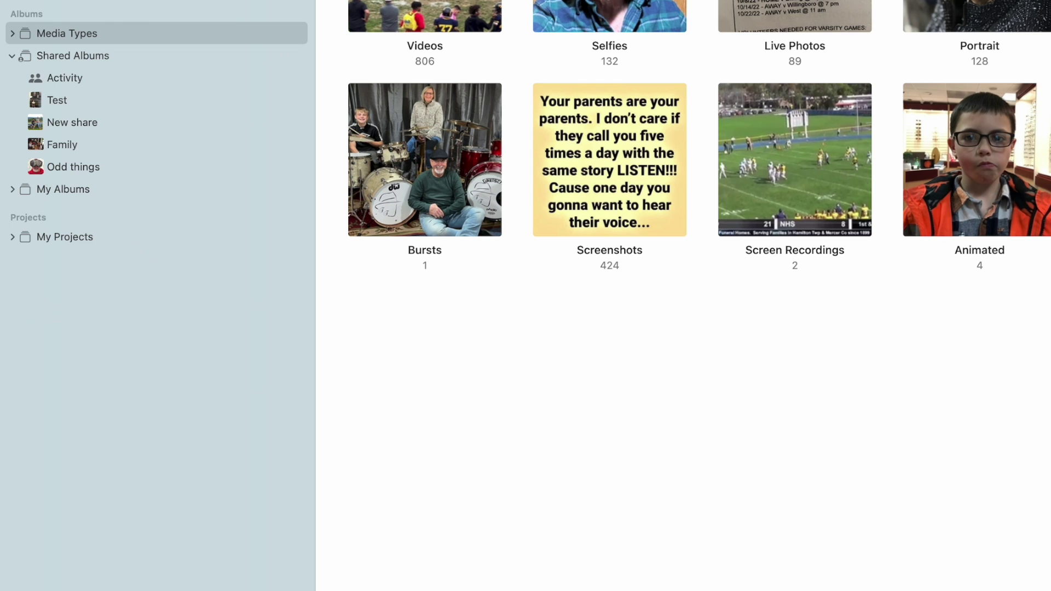
pyautogui.click(12, 55)
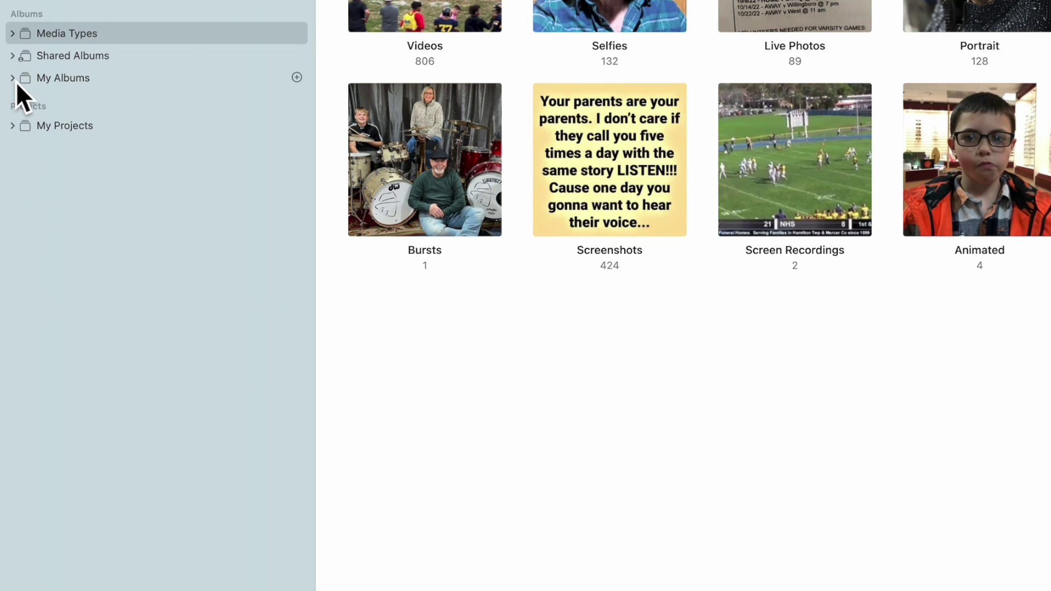
pyautogui.click(12, 78)
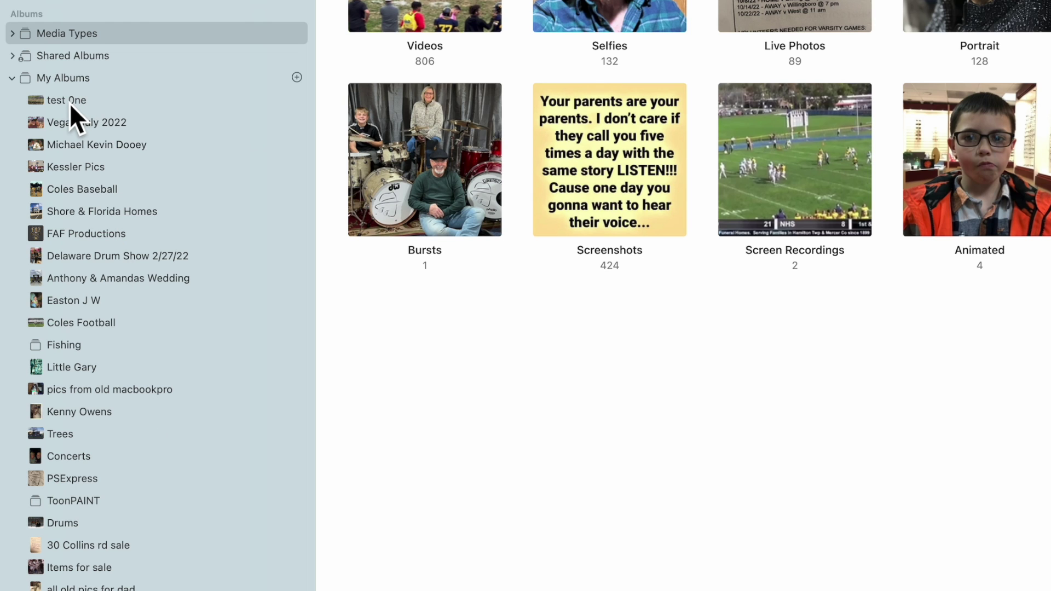
# Add a new regular album under My Albums named 'test two'.
pyautogui.click(297, 78)
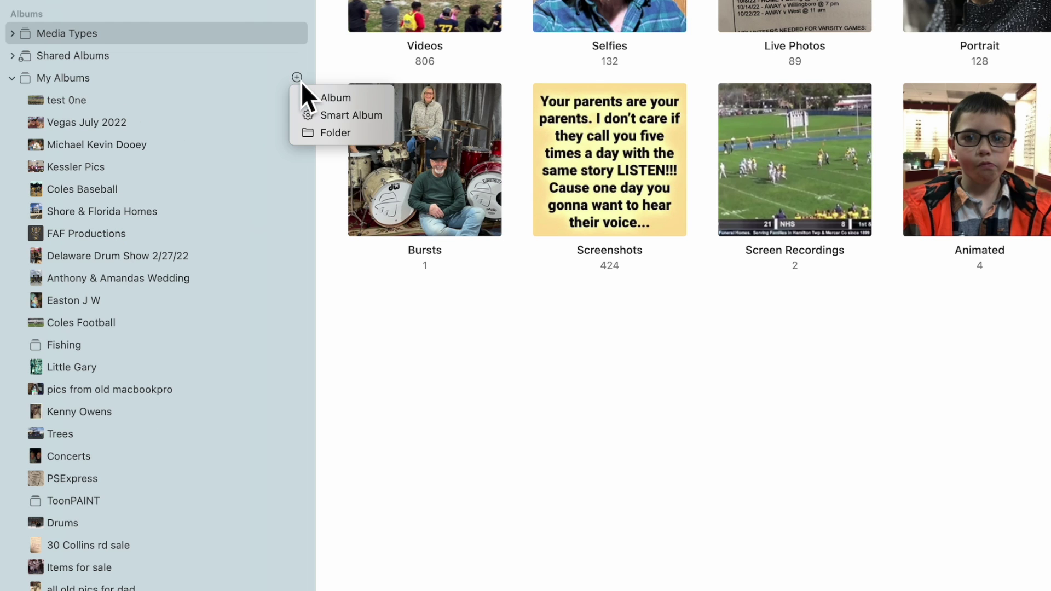
pyautogui.click(354, 106)
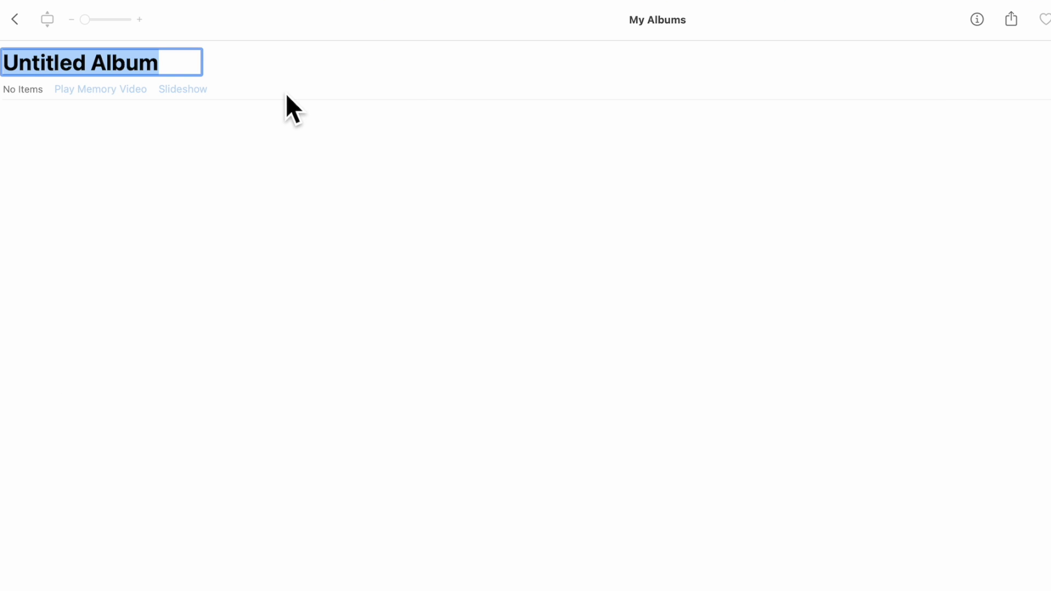
pyautogui.write('test tw')
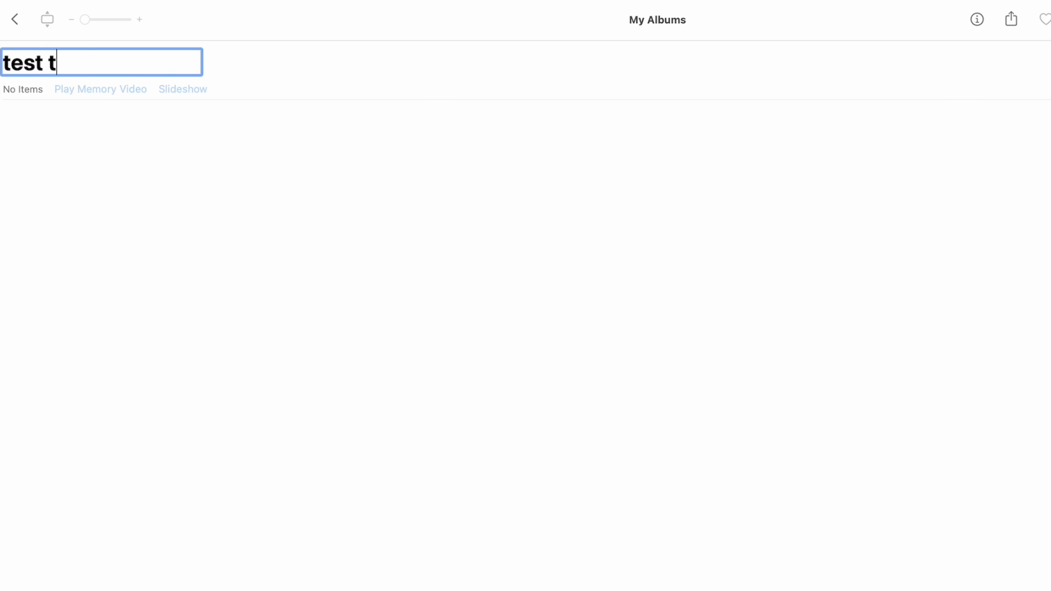
pyautogui.write('o')
pyautogui.press('Return')
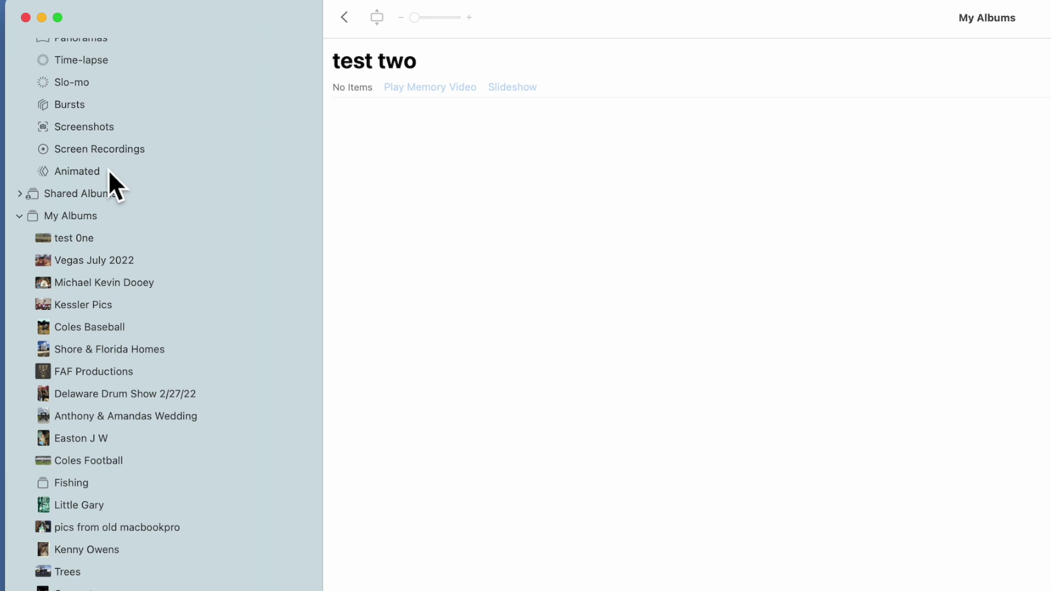
# Show the Videos media type with its 806 clips and bring My Albums into view.
pyautogui.scroll(5, 123, 134)
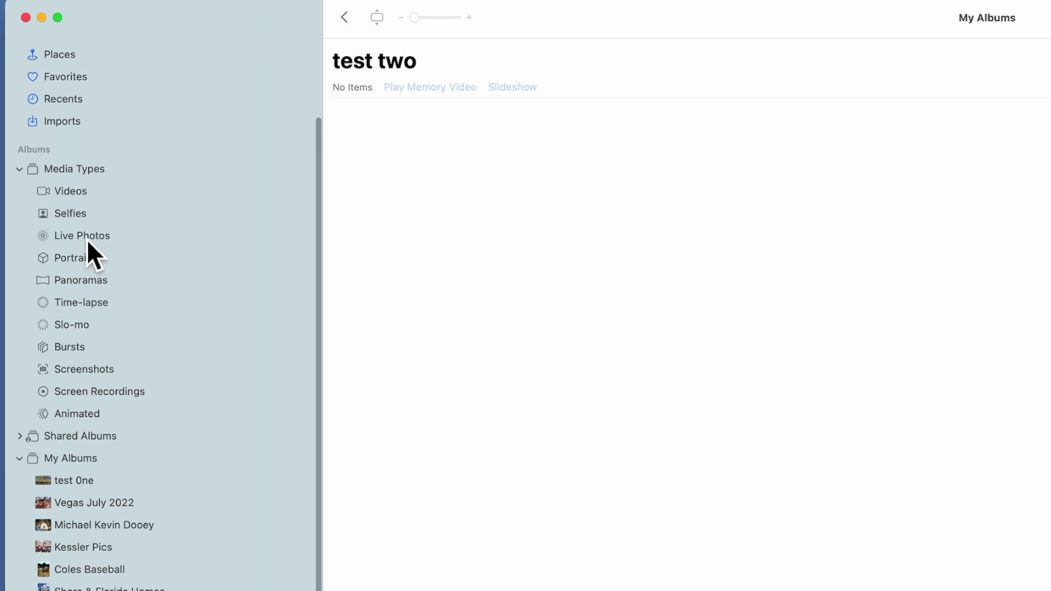
pyautogui.click(74, 191)
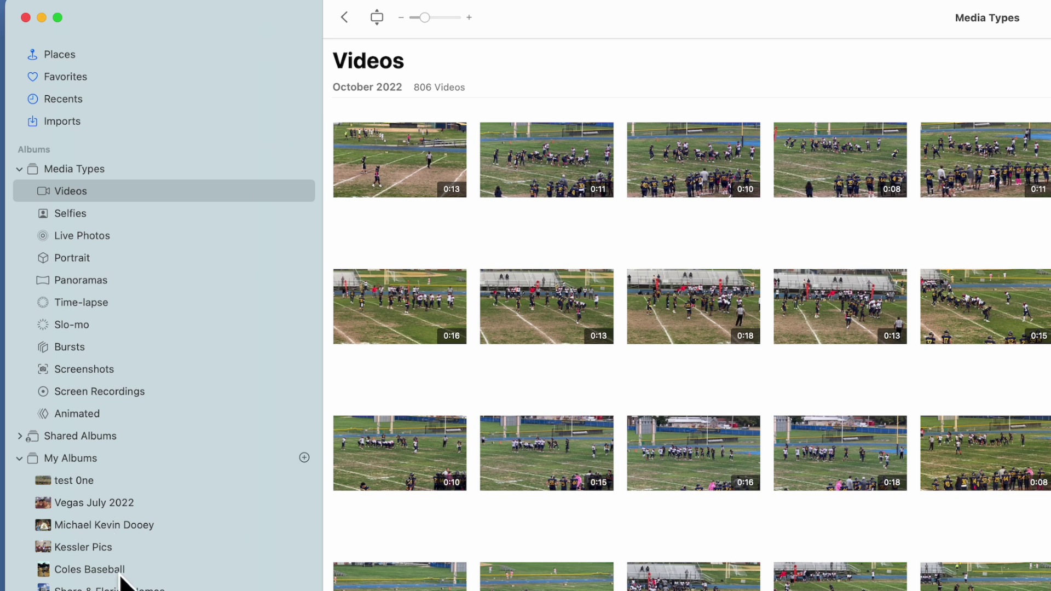
pyautogui.scroll(-1, 178, 581)
pyautogui.scroll(-4, 178, 581)
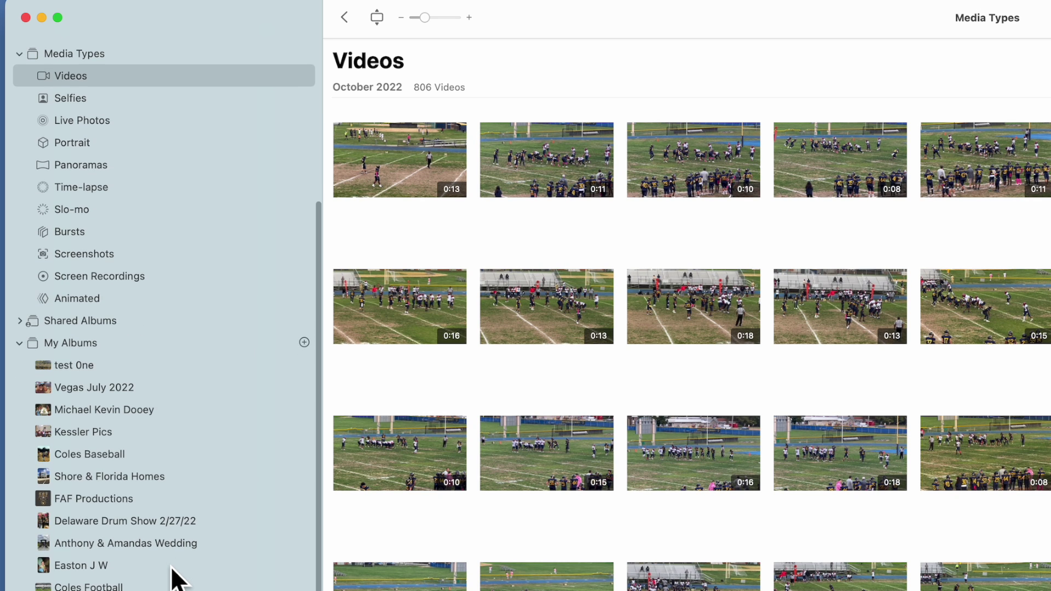
pyautogui.scroll(-5, 178, 580)
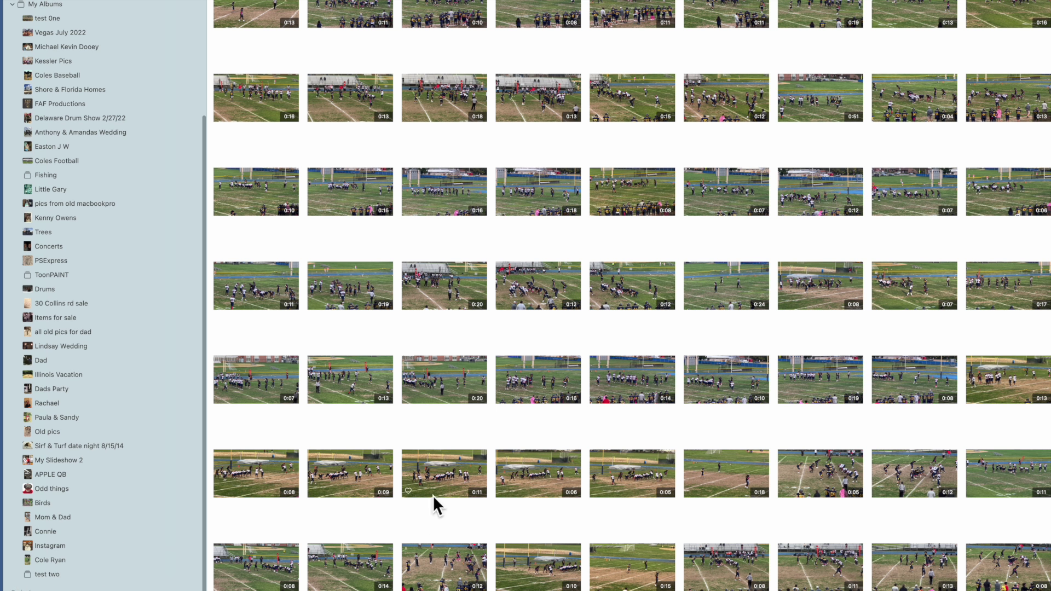
# Select all nine clips in the sixth row plus the 0:11 and 0:13 clips.
pyautogui.click(273, 482)
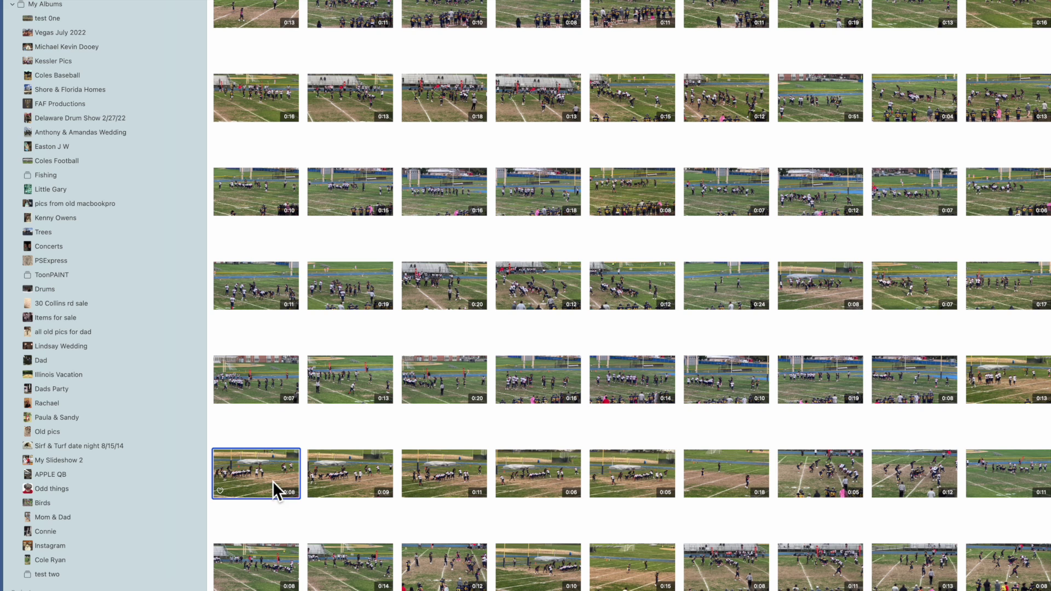
pyautogui.keyDown('shift'); pyautogui.click(543, 478); pyautogui.keyUp('shift')
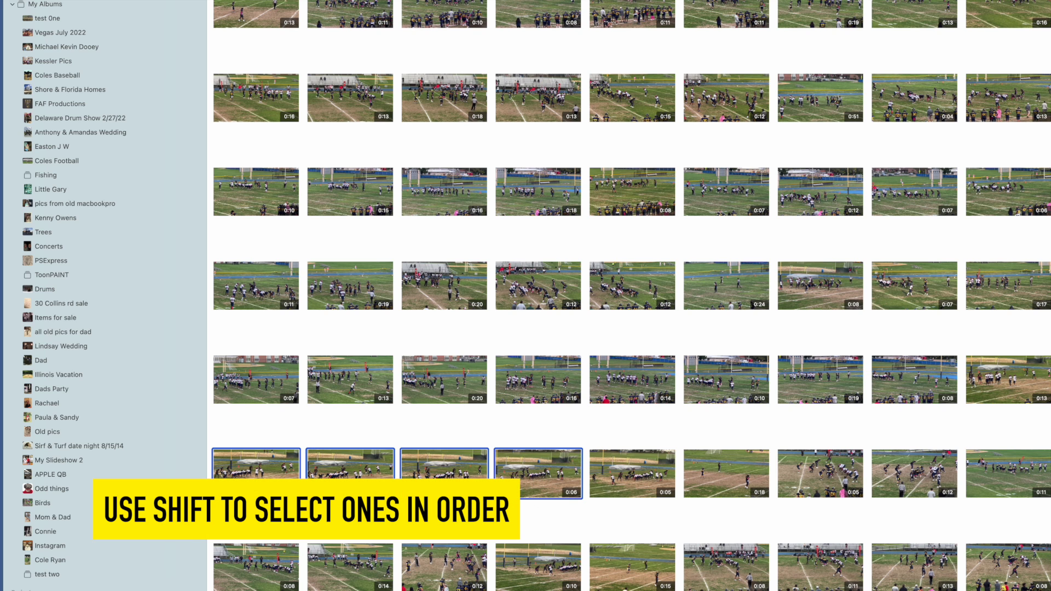
pyautogui.keyDown('shift'); pyautogui.click(1009, 485); pyautogui.keyUp('shift')
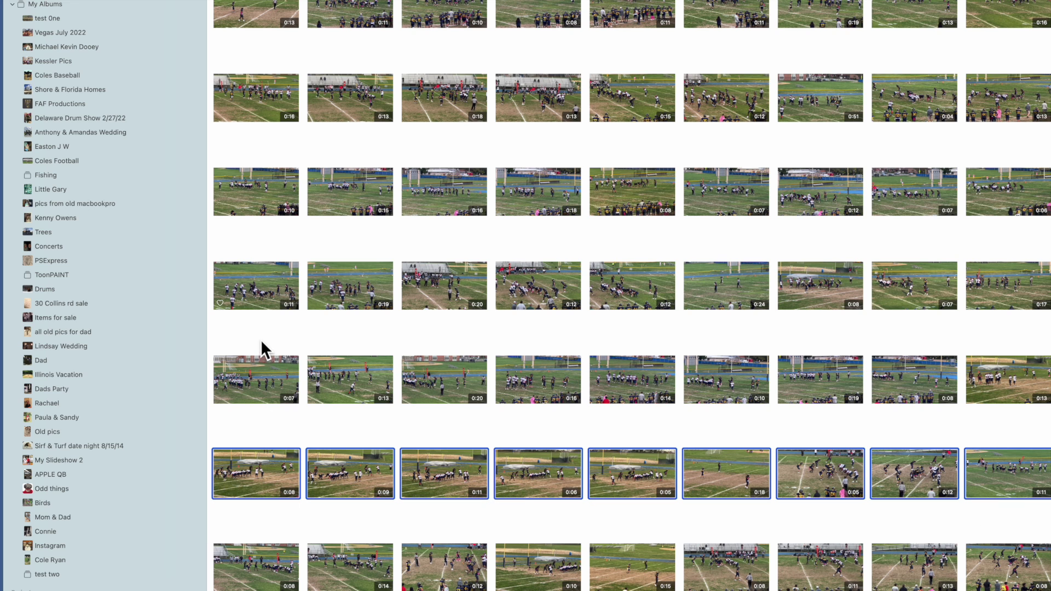
pyautogui.keyDown('super'); pyautogui.click(263, 296); pyautogui.keyUp('super')
pyautogui.keyDown('super'); pyautogui.click(354, 377); pyautogui.keyUp('super')
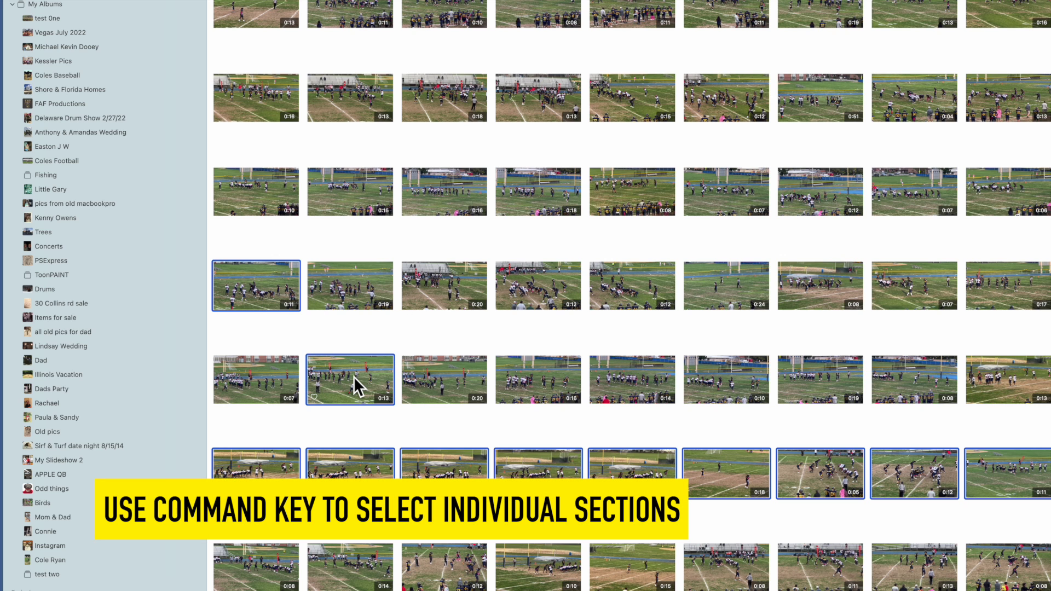